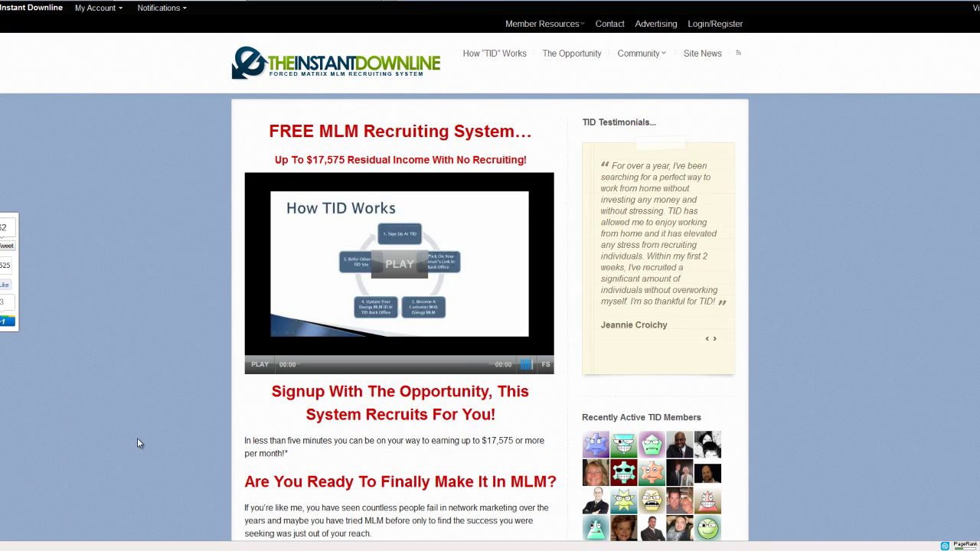
# Scroll The Instant Downline home page down and back up.
pyautogui.scroll(-2, 137, 437)
pyautogui.scroll(-2, 137, 438)
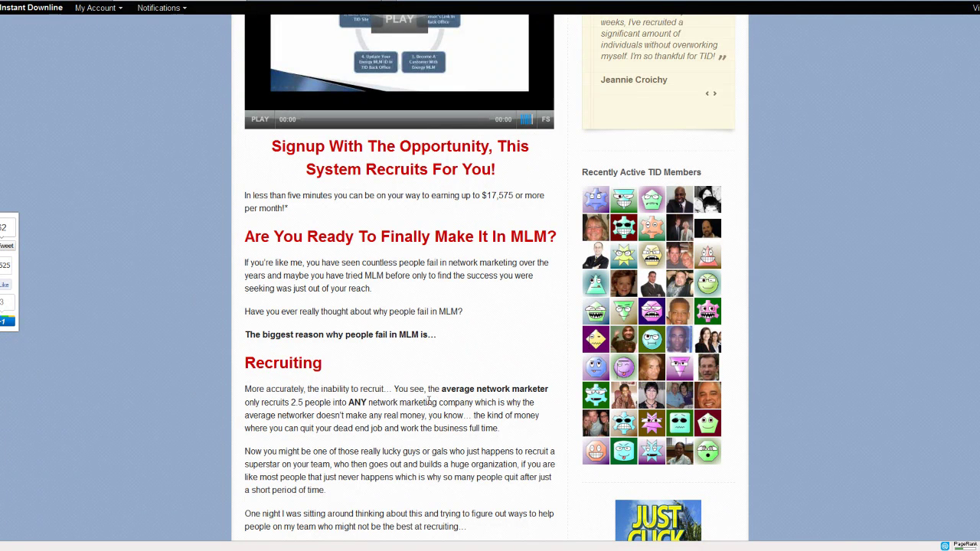
pyautogui.scroll(5, 440, 402)
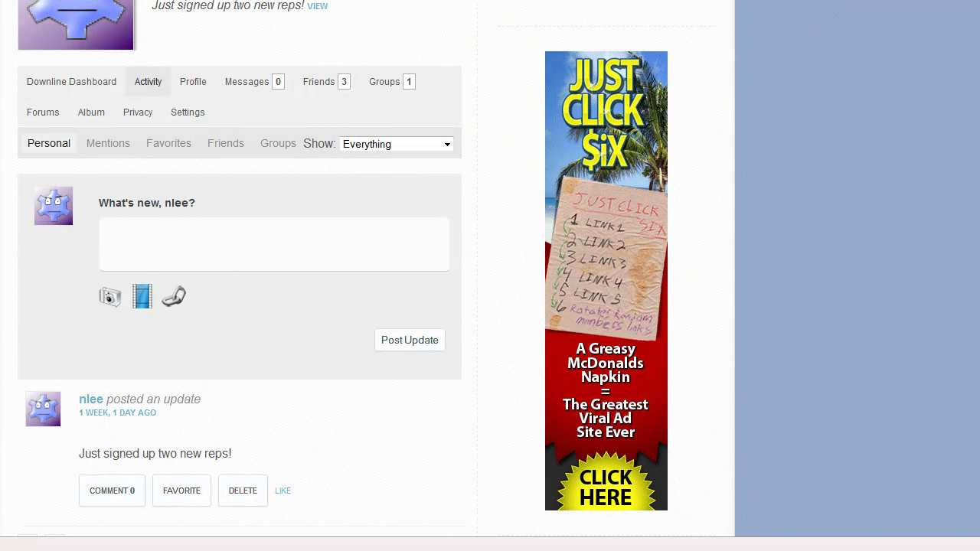
# Show the Downline Dashboard tab and highlight the TID referral link and rep sign-up link.
pyautogui.click(61, 91)
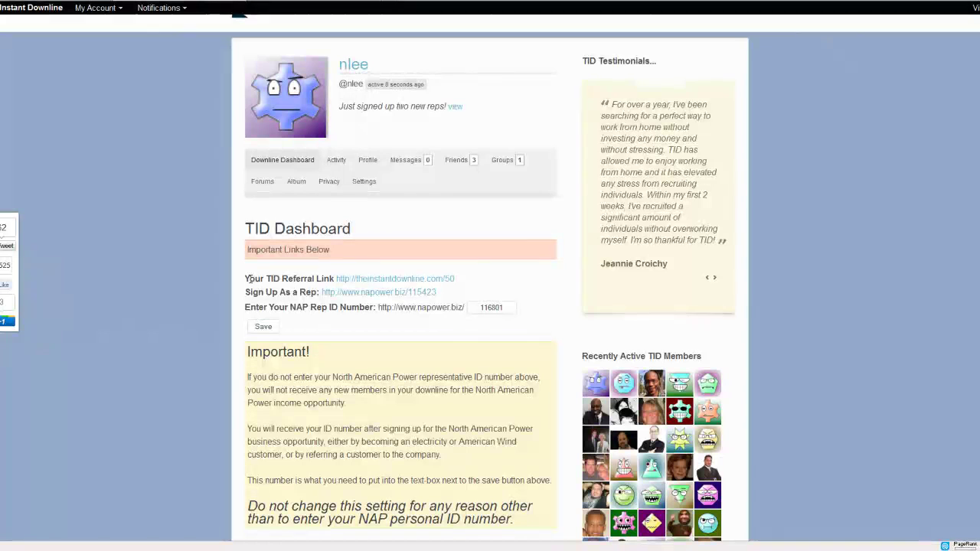
pyautogui.moveTo(245, 279); pyautogui.dragTo(334, 279)
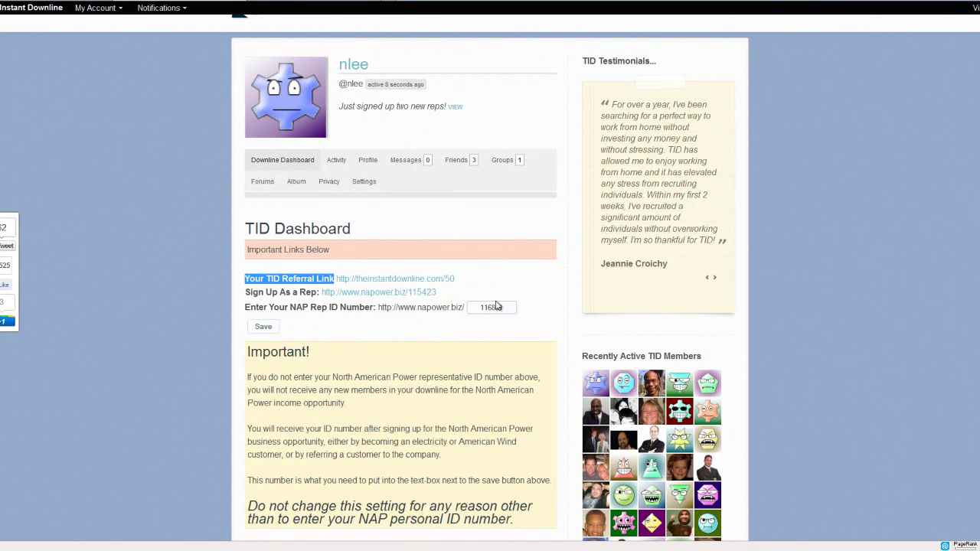
pyautogui.click(448, 297)
pyautogui.moveTo(448, 297); pyautogui.dragTo(320, 297)
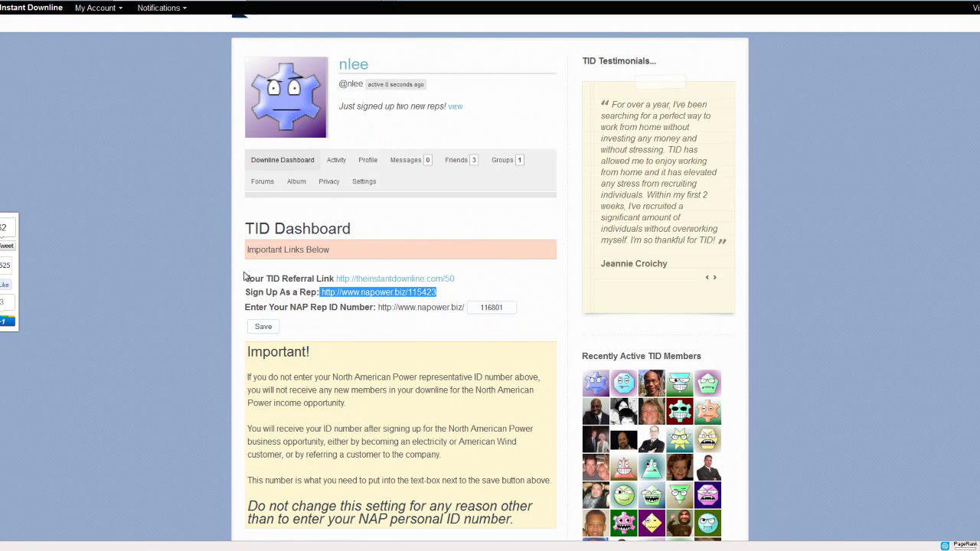
# Follow the Sign Up As a Rep link, highlighting NAP Rep ID 116801 and the sign-up line.
pyautogui.click(378, 296)
pyautogui.moveTo(511, 307); pyautogui.dragTo(476, 307)
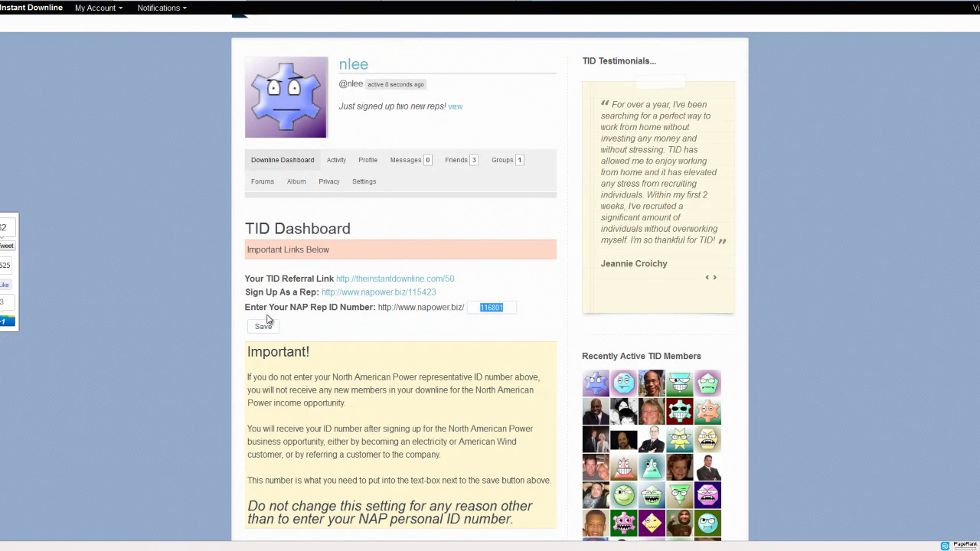
pyautogui.moveTo(245, 292); pyautogui.dragTo(326, 293)
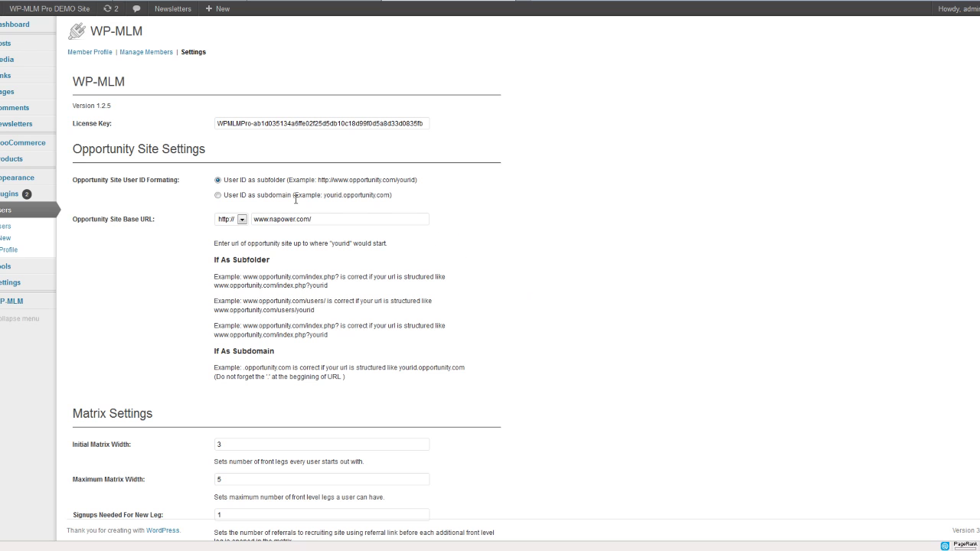
pyautogui.click(219, 196)
pyautogui.click(218, 180)
pyautogui.click(328, 215)
pyautogui.click(243, 222)
pyautogui.click(242, 219)
pyautogui.click(242, 220)
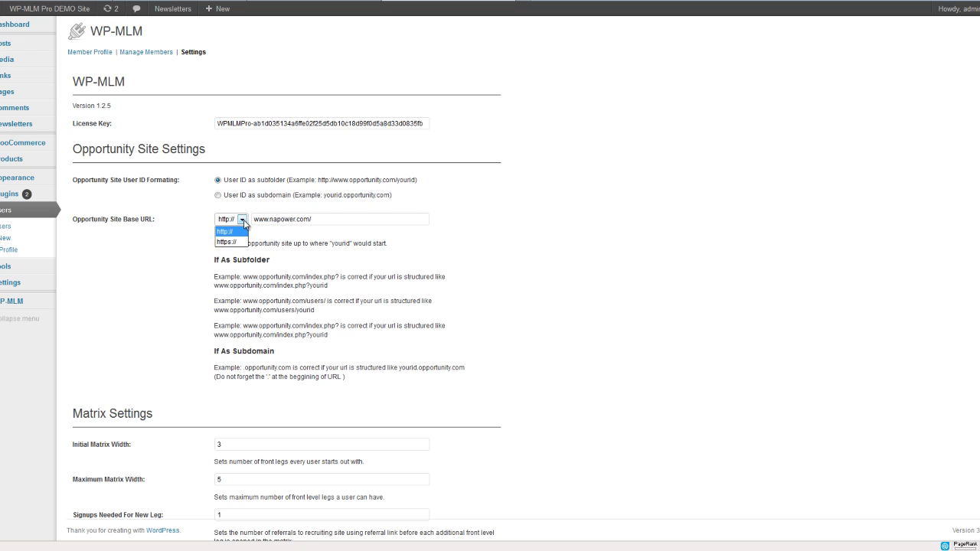
pyautogui.click(242, 221)
pyautogui.click(326, 222)
pyautogui.moveTo(253, 221)
pyautogui.mouseDown()
pyautogui.moveTo(310, 222)
pyautogui.moveTo(257, 221)
pyautogui.mouseUp()
pyautogui.click(317, 221)
pyautogui.click(320, 221)
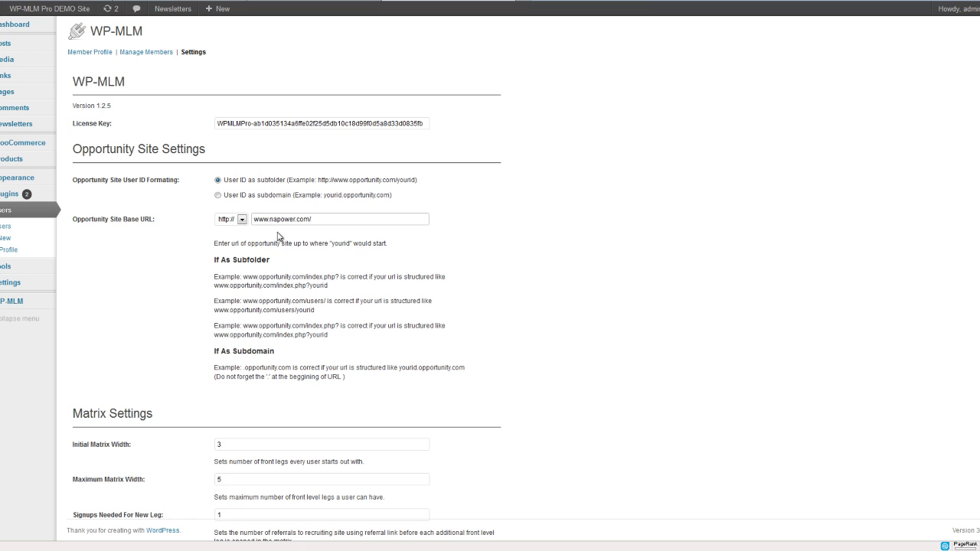
pyautogui.click(218, 195)
pyautogui.moveTo(326, 221); pyautogui.dragTo(220, 221)
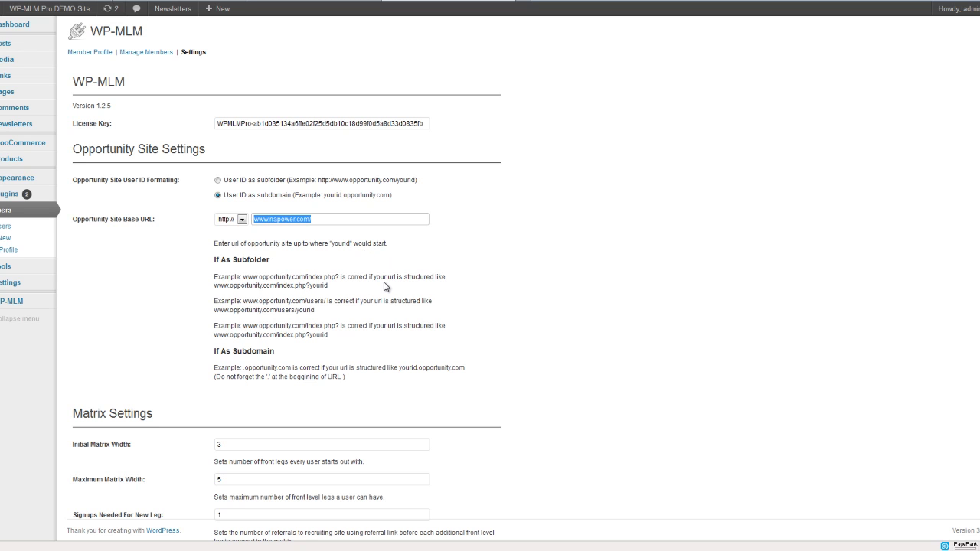
pyautogui.press('Left')
pyautogui.press('BackSpace')
pyautogui.press('BackSpace')
pyautogui.press('BackSpace')
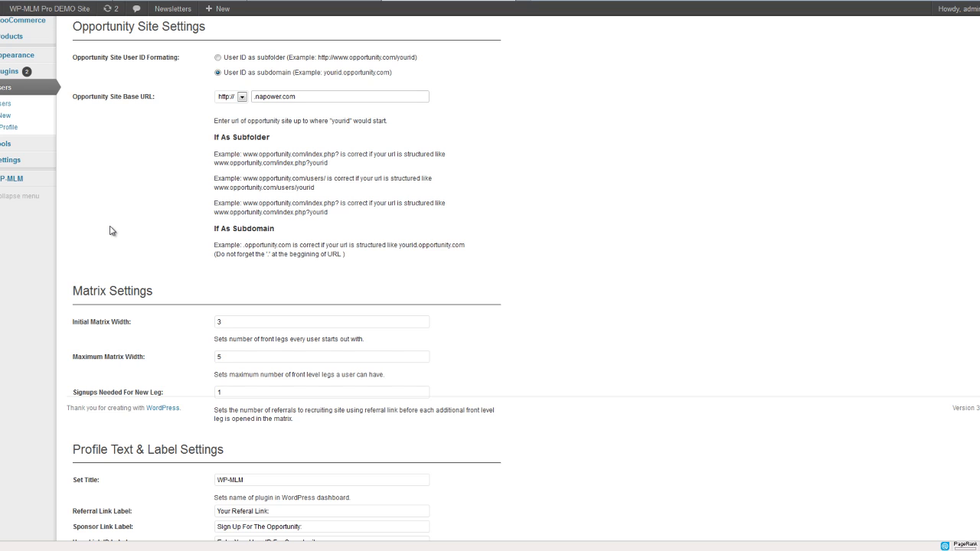
pyautogui.doubleClick(221, 322)
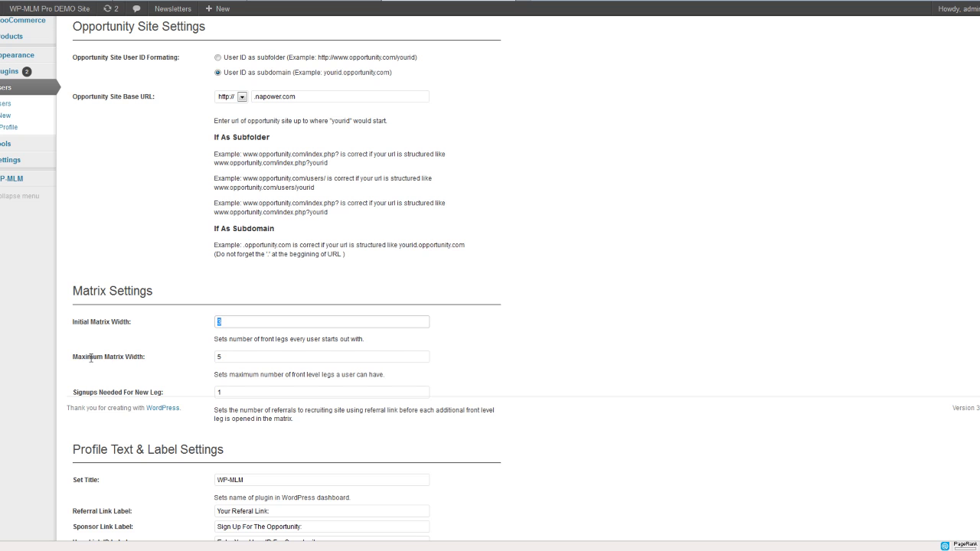
pyautogui.moveTo(70, 362); pyautogui.dragTo(150, 358)
pyautogui.click(179, 375)
pyautogui.click(235, 353)
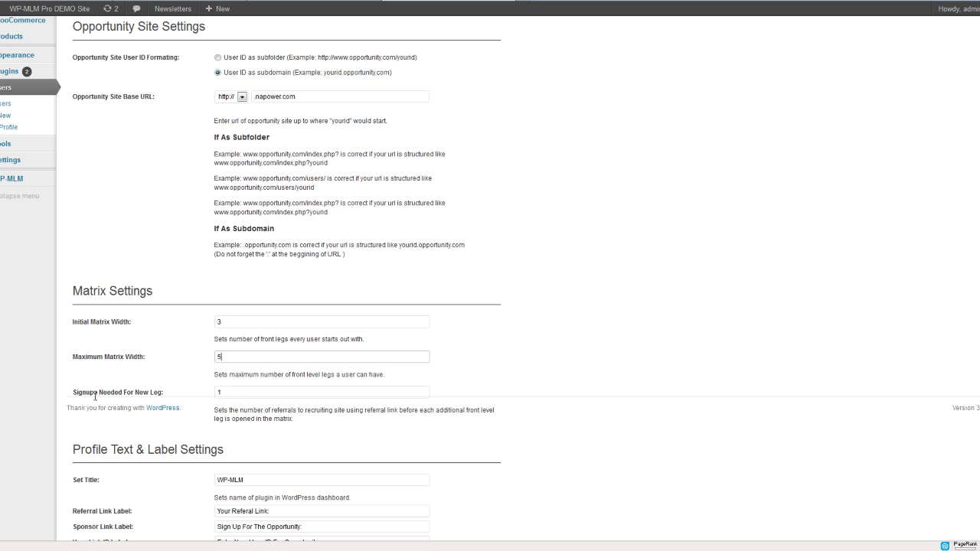
pyautogui.moveTo(76, 392); pyautogui.dragTo(238, 388)
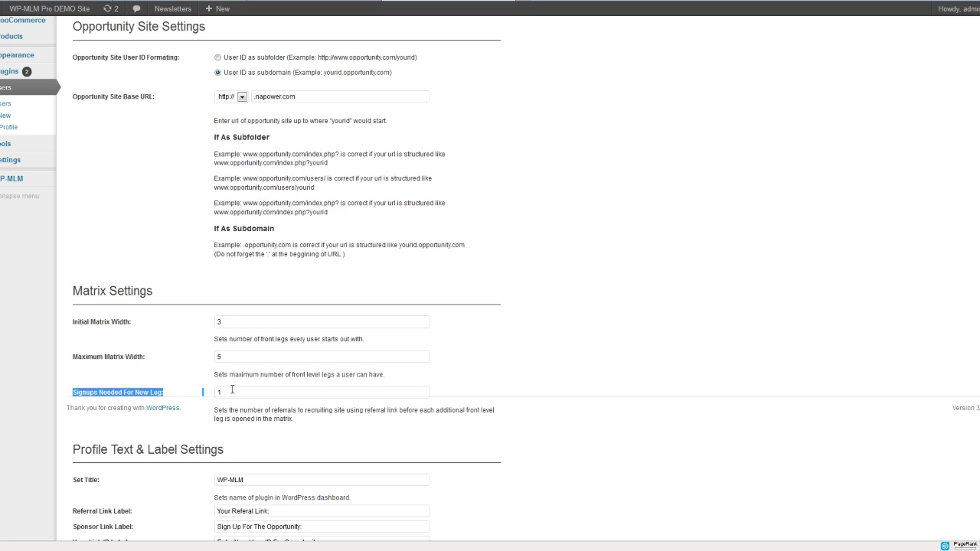
pyautogui.click(232, 390)
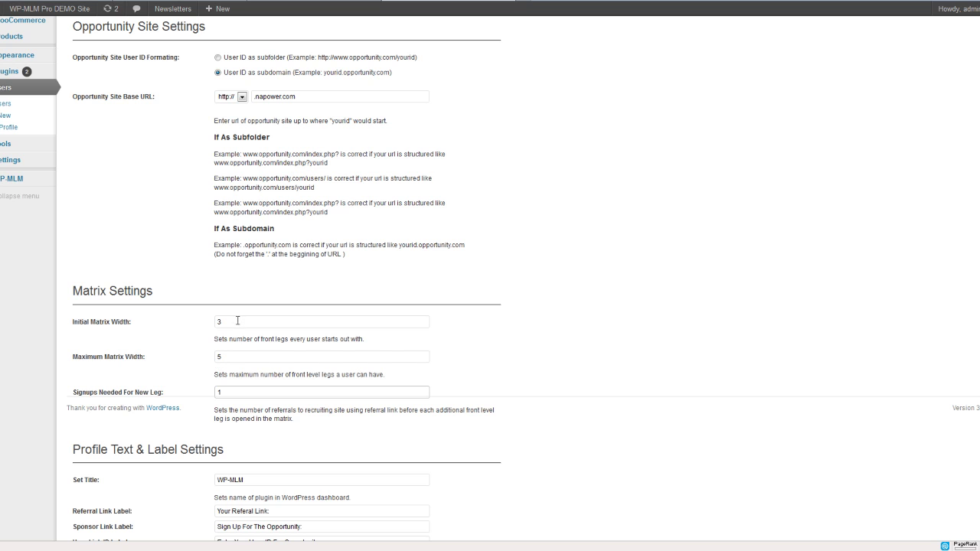
pyautogui.moveTo(238, 321); pyautogui.dragTo(181, 327)
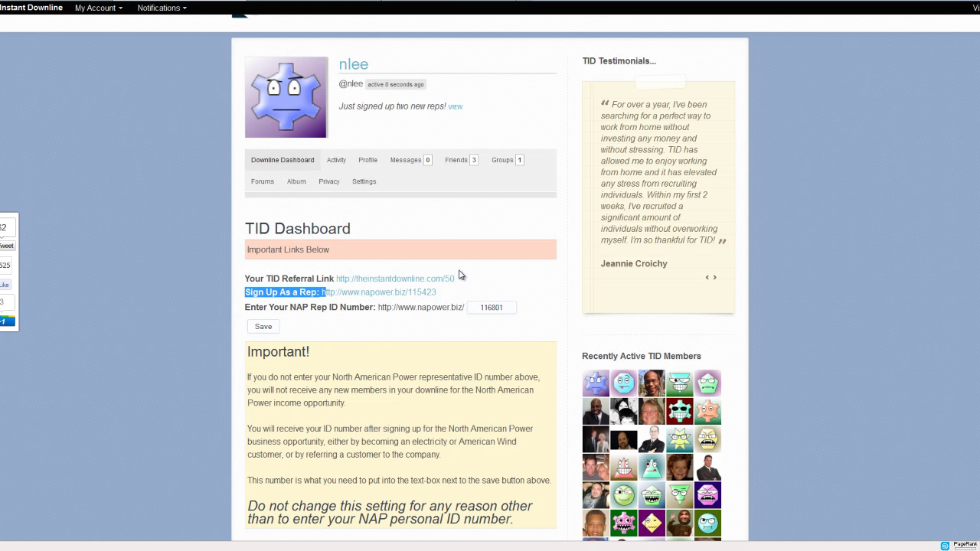
pyautogui.moveTo(456, 279)
pyautogui.mouseDown()
pyautogui.moveTo(341, 290)
pyautogui.moveTo(337, 280)
pyautogui.mouseUp()
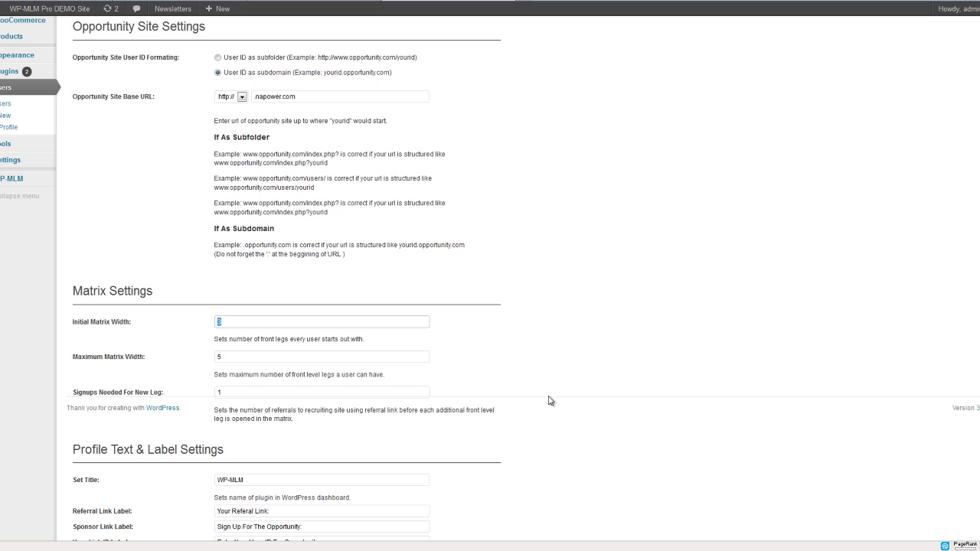
pyautogui.doubleClick(221, 357)
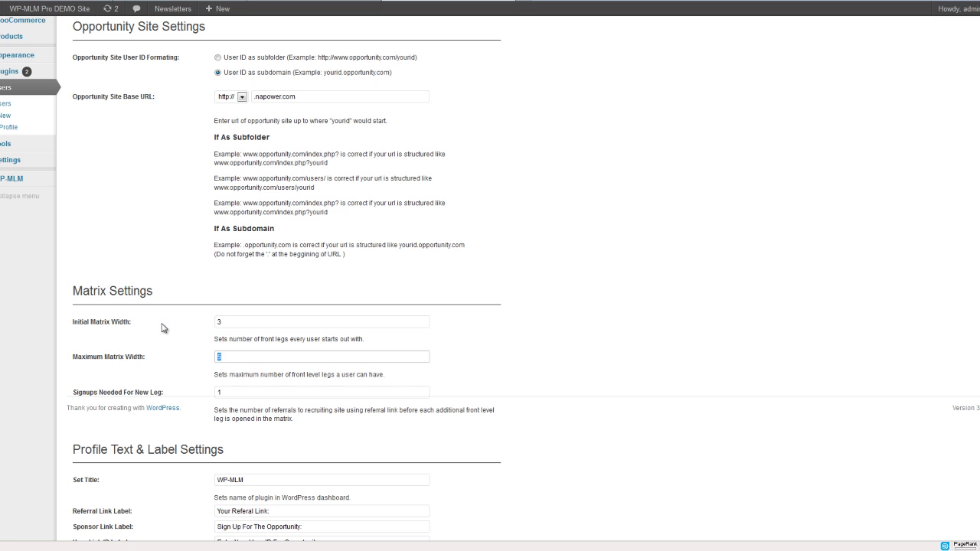
pyautogui.click(223, 322)
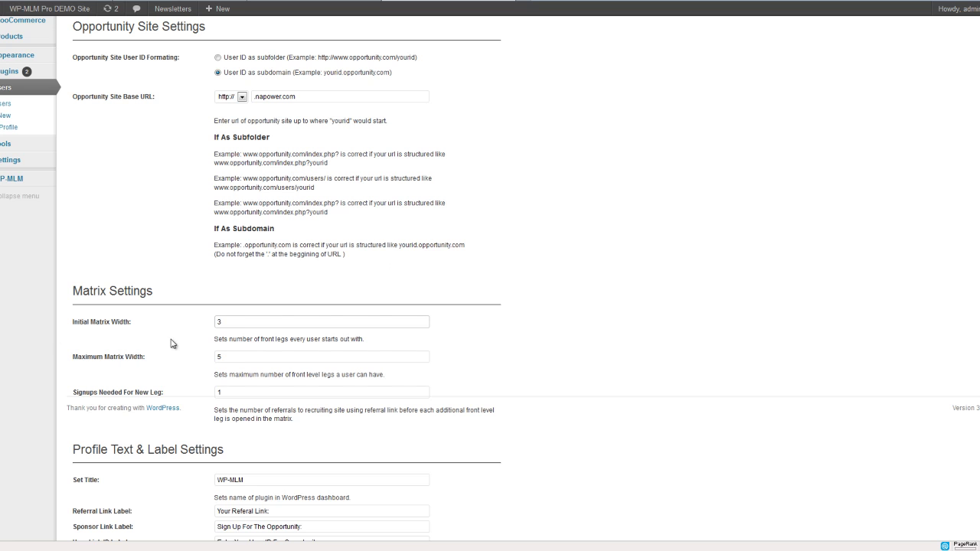
pyautogui.moveTo(224, 356); pyautogui.dragTo(204, 357)
pyautogui.moveTo(231, 392); pyautogui.dragTo(192, 395)
pyautogui.moveTo(230, 324); pyautogui.dragTo(206, 321)
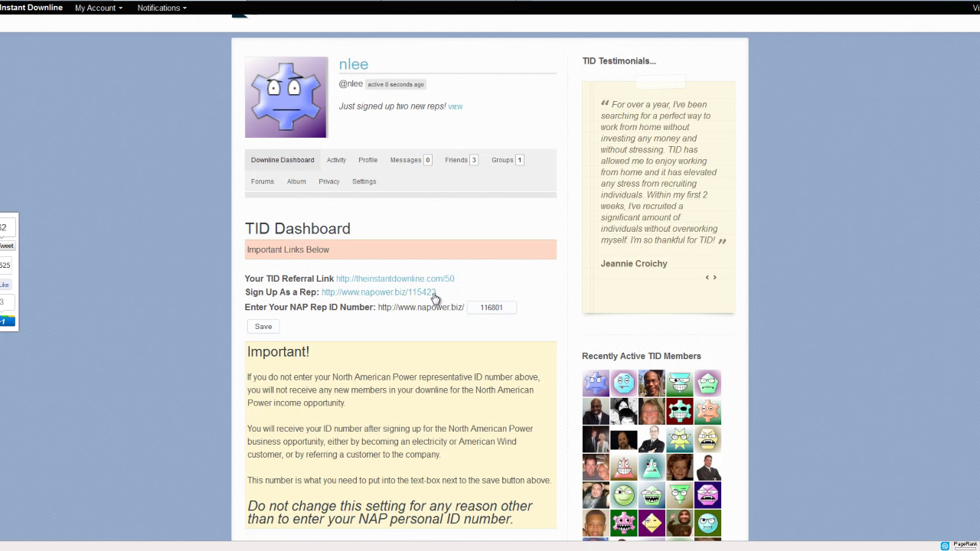
pyautogui.moveTo(441, 294); pyautogui.dragTo(316, 294)
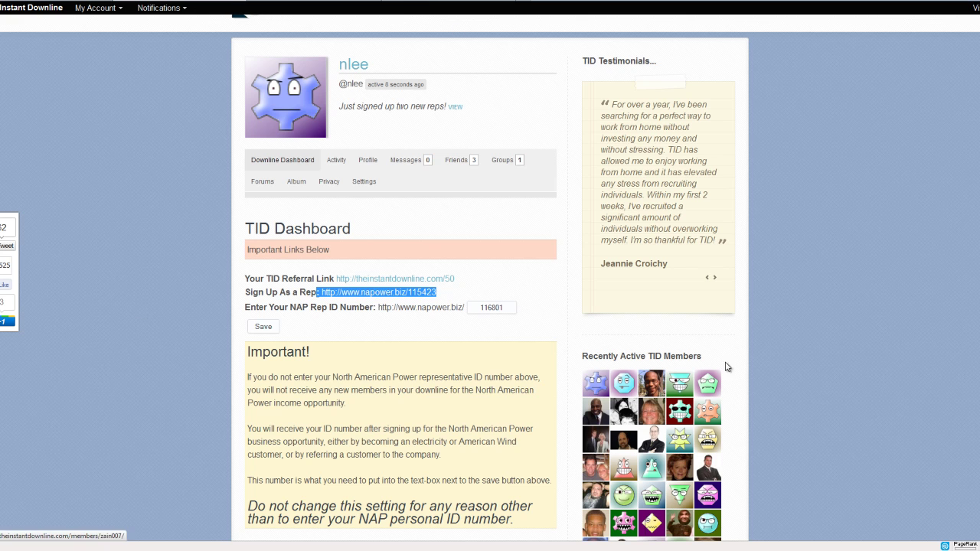
# Scroll to the top and go to the Community Activity page.
pyautogui.scroll(1, 469, 406)
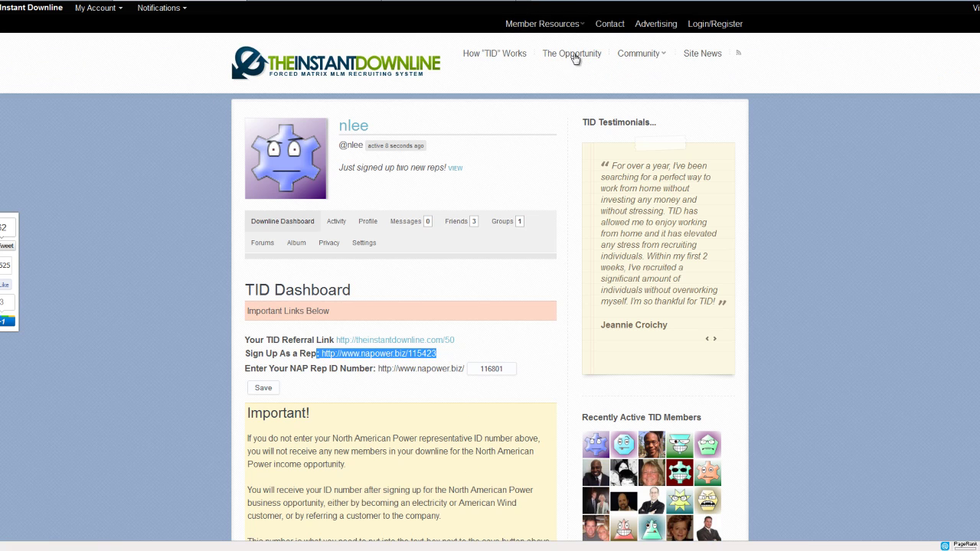
pyautogui.moveTo(639, 53)
pyautogui.click(633, 90)
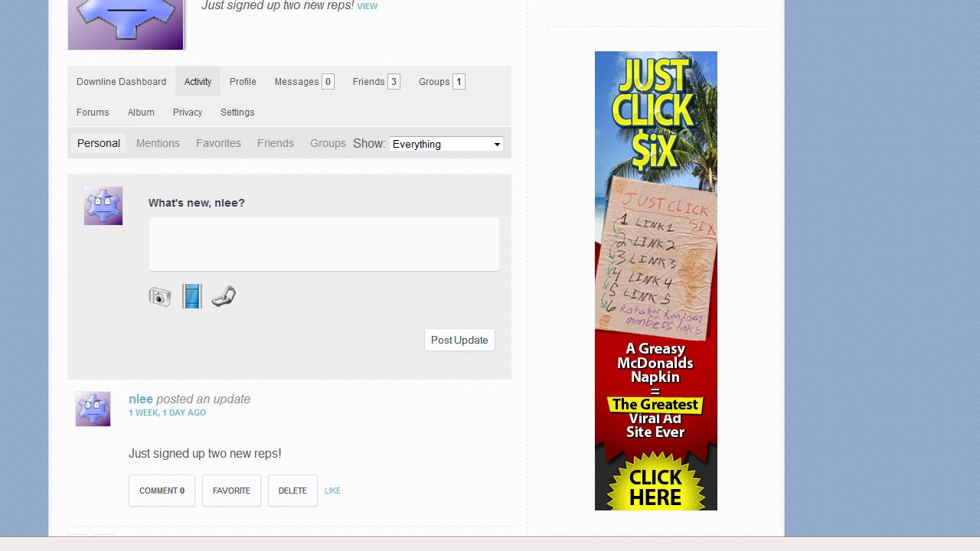
pyautogui.scroll(-3, 178, 397)
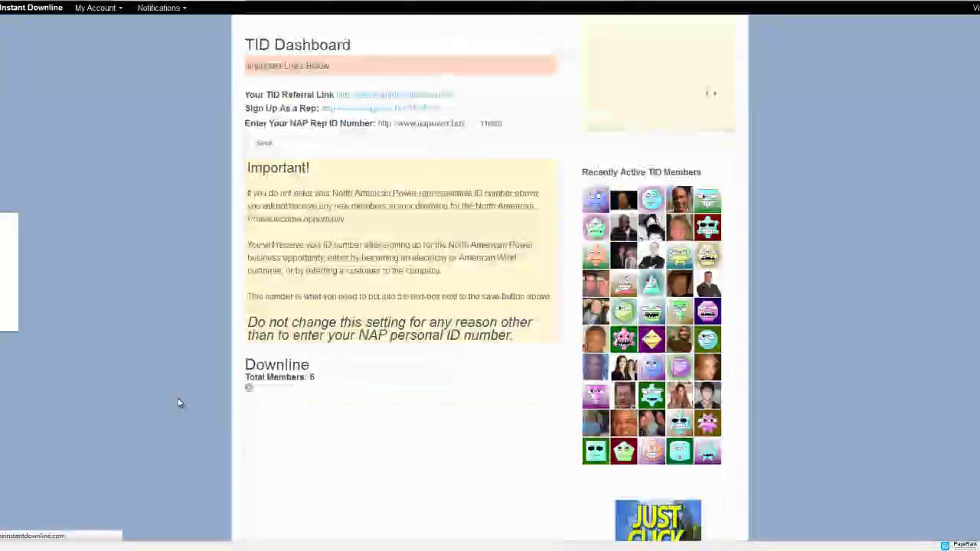
pyautogui.scroll(-2, 196, 394)
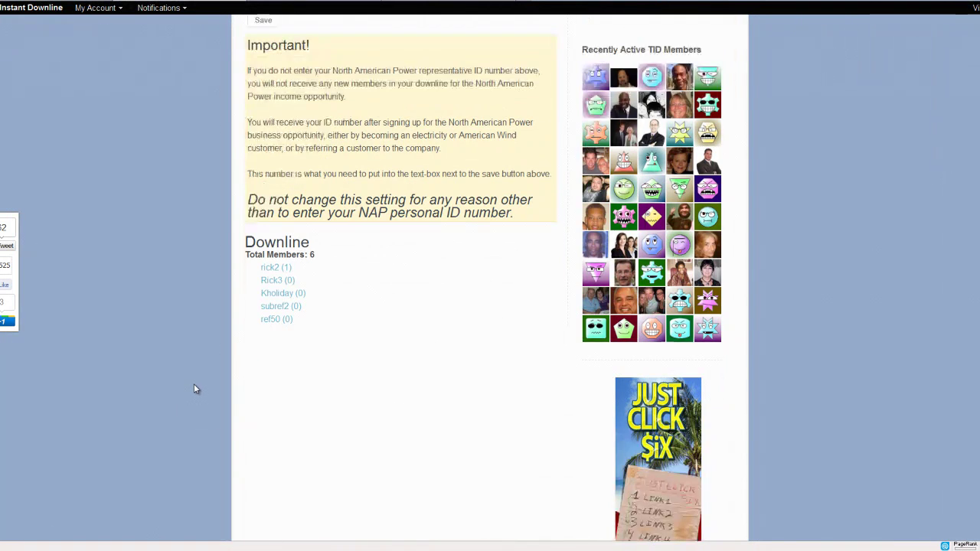
pyautogui.scroll(3, 475, 274)
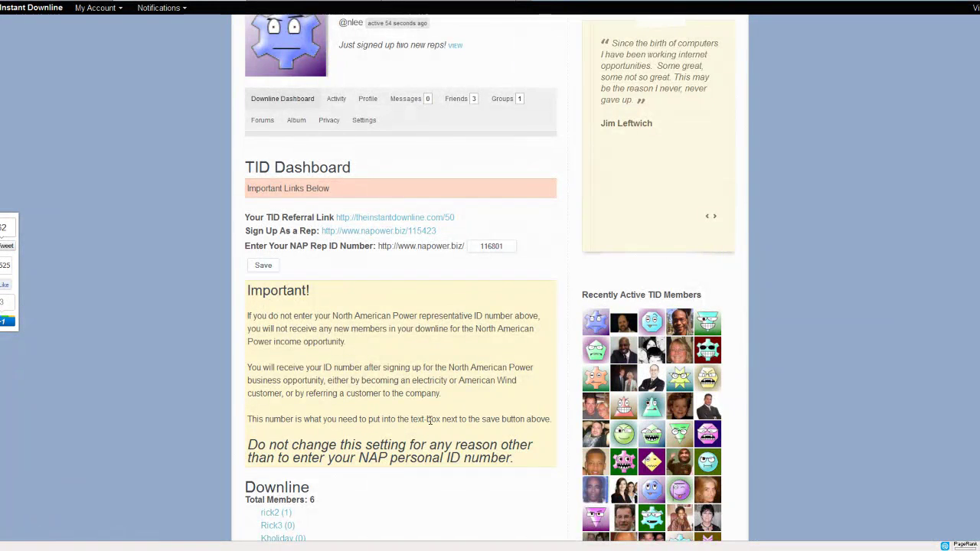
pyautogui.scroll(-1, 431, 422)
pyautogui.scroll(-1, 431, 422)
pyautogui.scroll(-2, 367, 368)
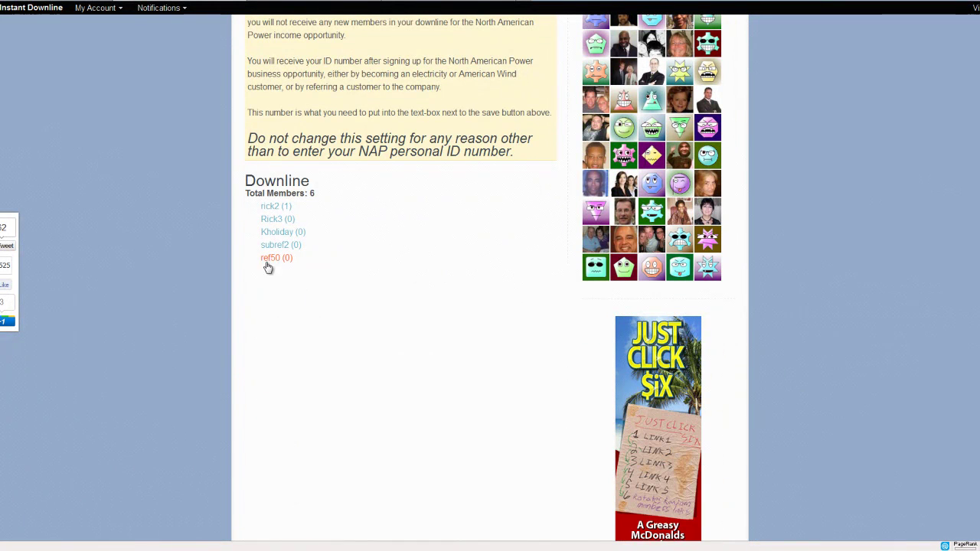
pyautogui.click(268, 206)
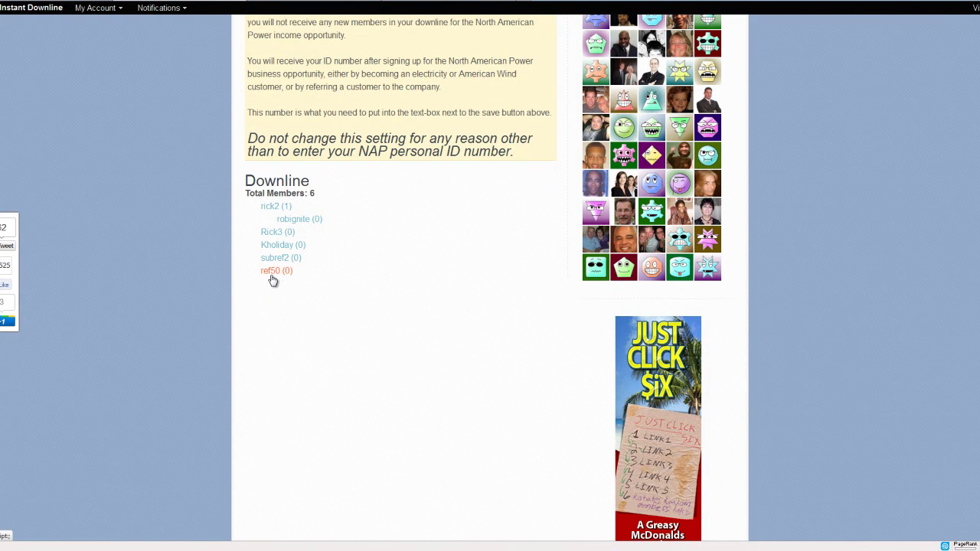
pyautogui.scroll(1, 494, 406)
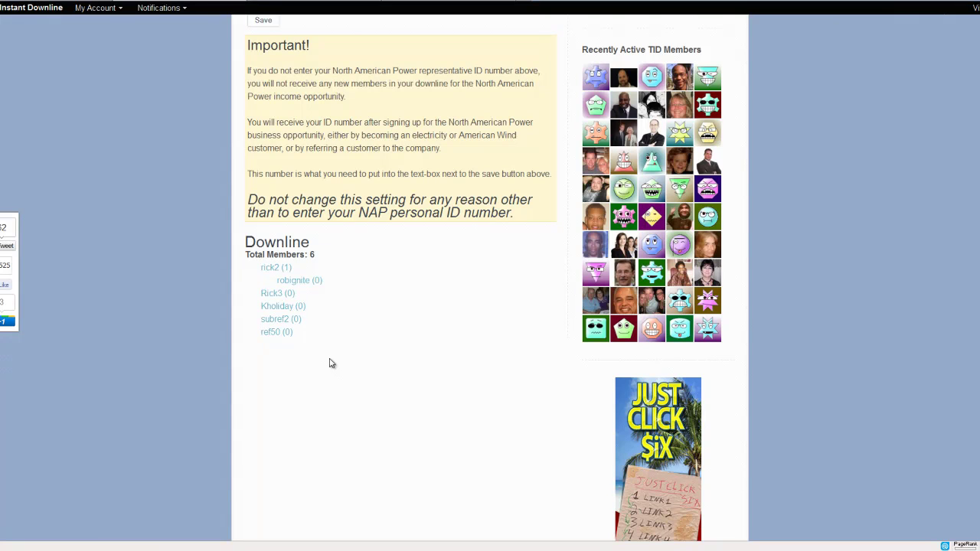
pyautogui.scroll(5, 331, 363)
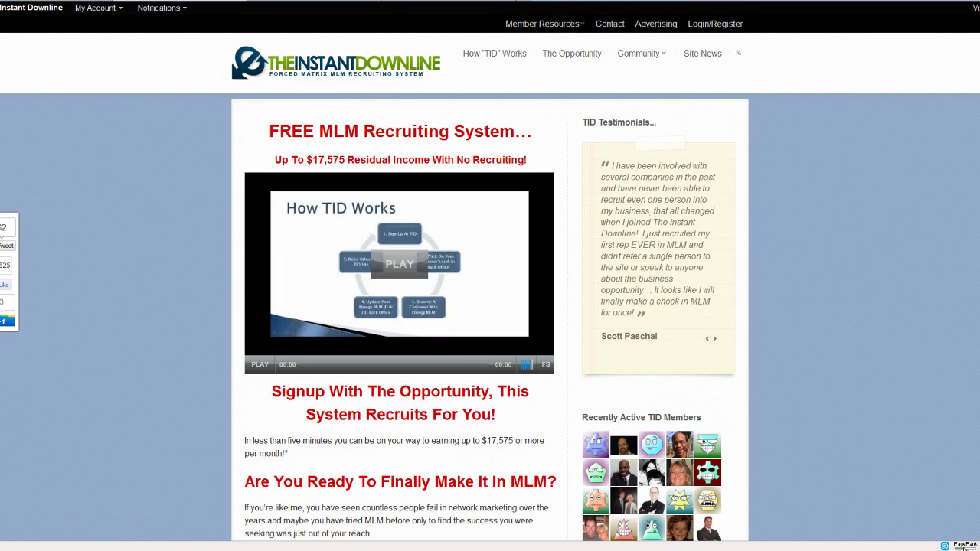
# Look up theinstantdownline.com on Alexa, viewing its traffic rank chart then daily reach.
pyautogui.click(961, 546)
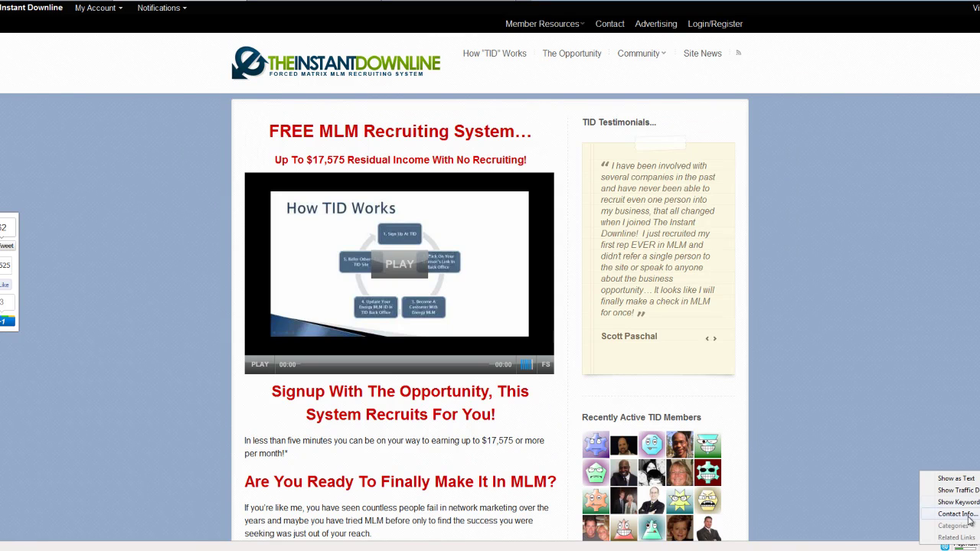
pyautogui.click(958, 490)
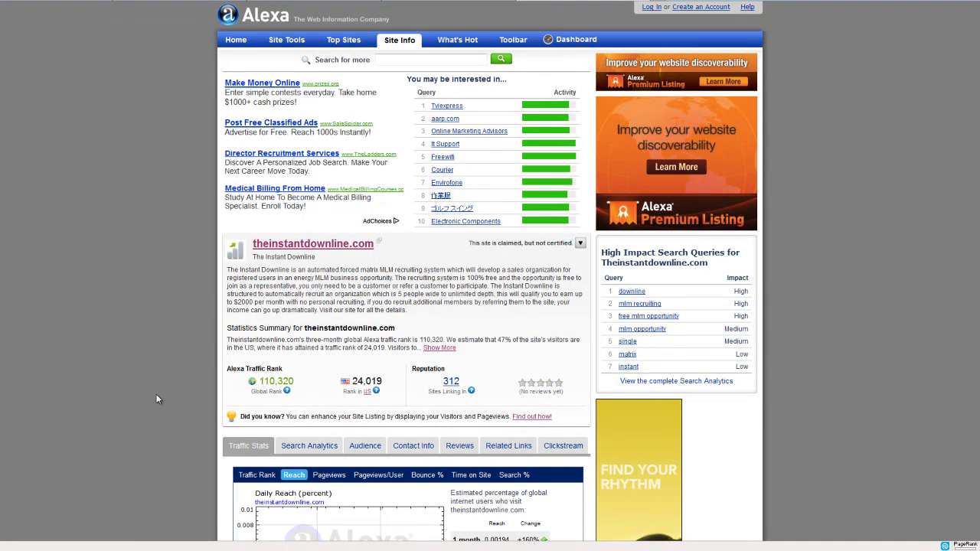
pyautogui.scroll(-3, 156, 395)
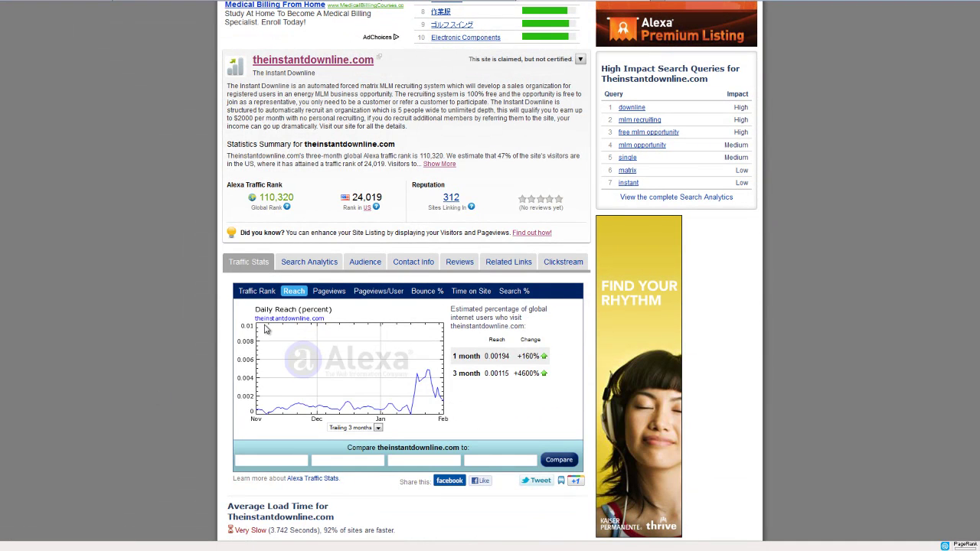
pyautogui.click(252, 292)
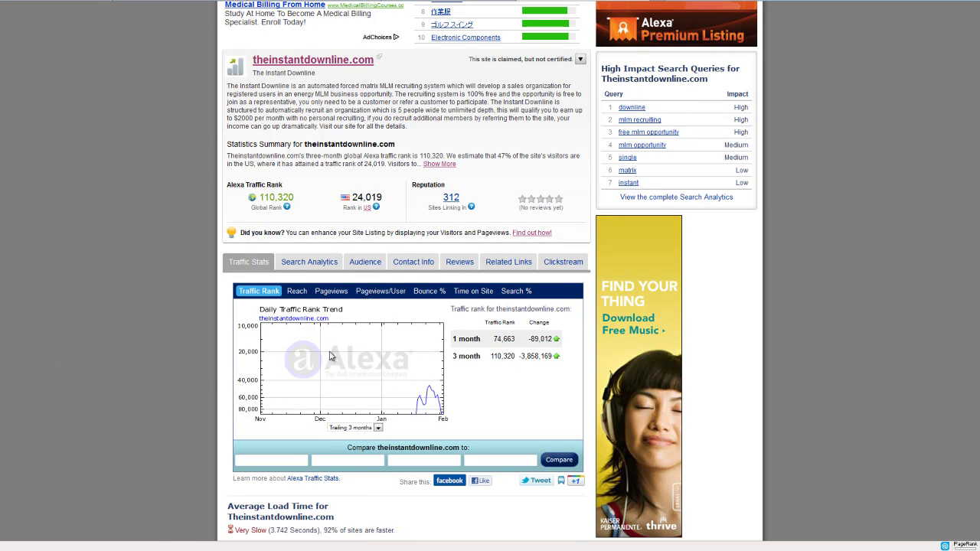
pyautogui.click(297, 291)
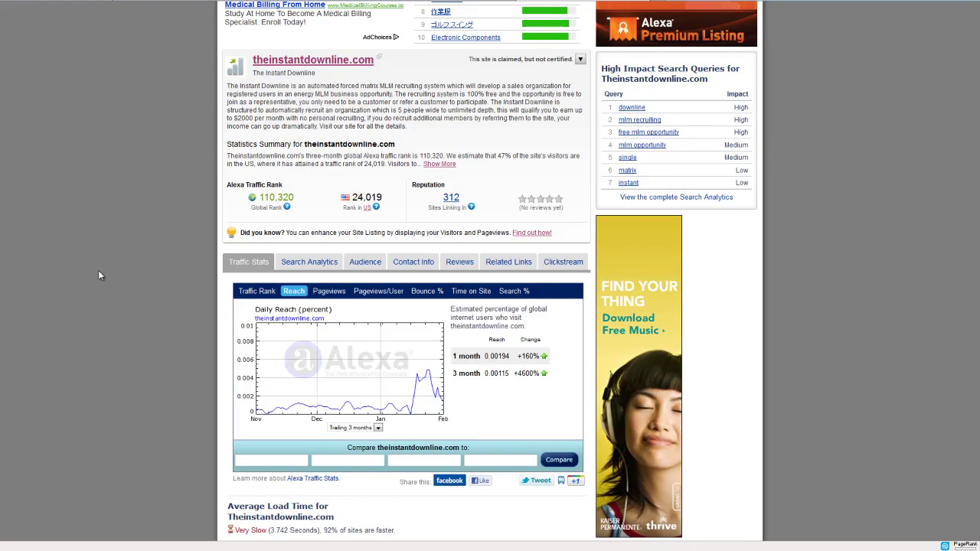
pyautogui.scroll(3, 99, 268)
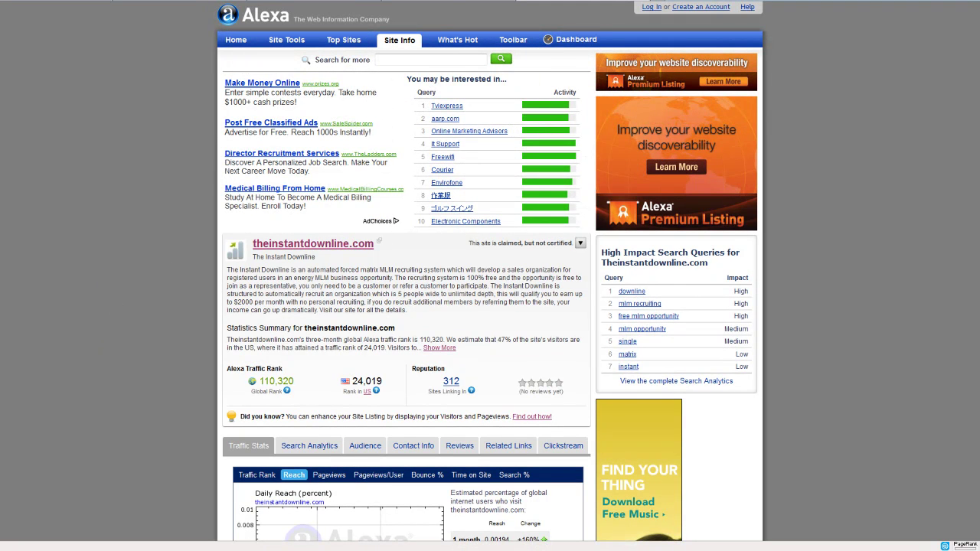
# Switch back to the theinstantdownline.com browser tab.
pyautogui.click(180, 5)
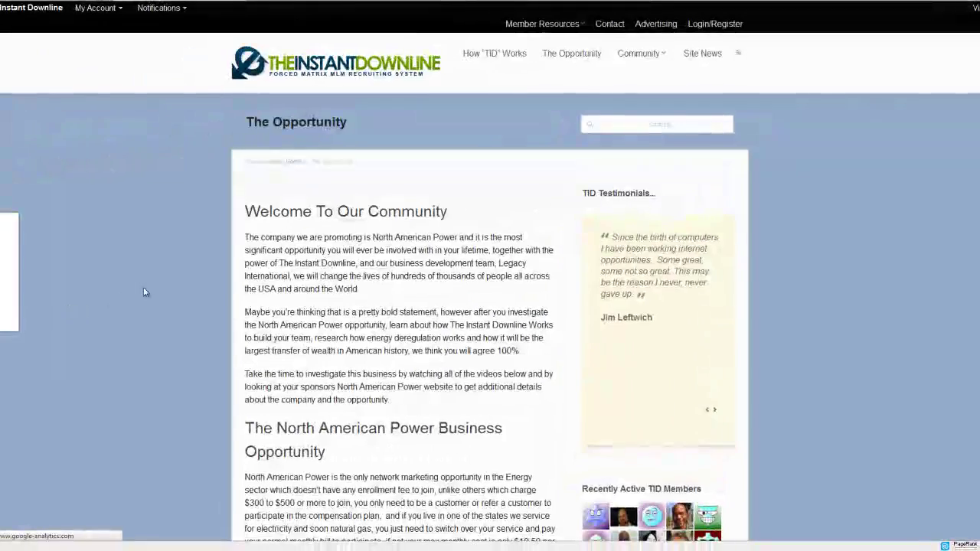
# Scroll through The Opportunity page's videos, back to the top, and refresh with F5.
pyautogui.scroll(-3, 272, 295)
pyautogui.scroll(-3, 272, 295)
pyautogui.scroll(-6, 322, 307)
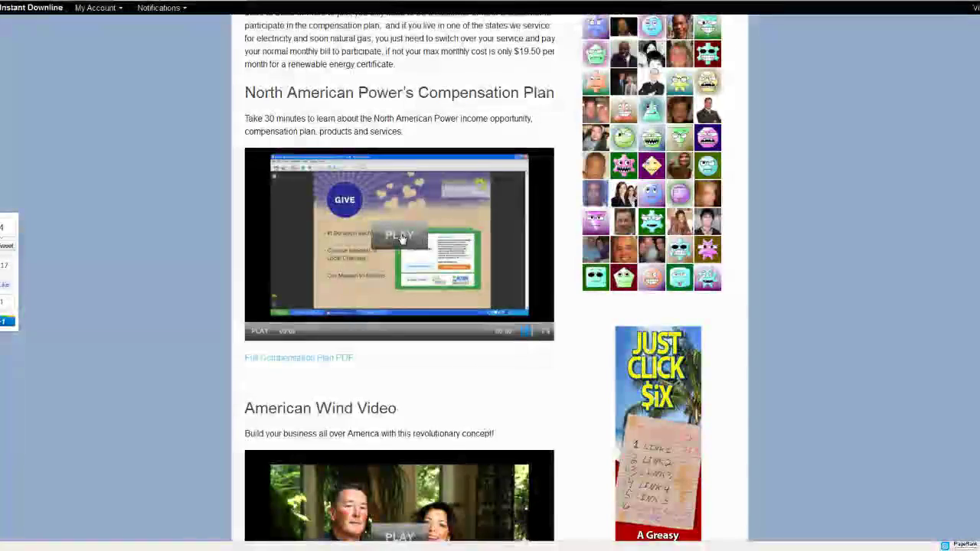
pyautogui.scroll(-5, 137, 291)
pyautogui.scroll(-4, 136, 290)
pyautogui.scroll(-4, 136, 290)
pyautogui.scroll(-2, 137, 289)
pyautogui.scroll(8, 136, 289)
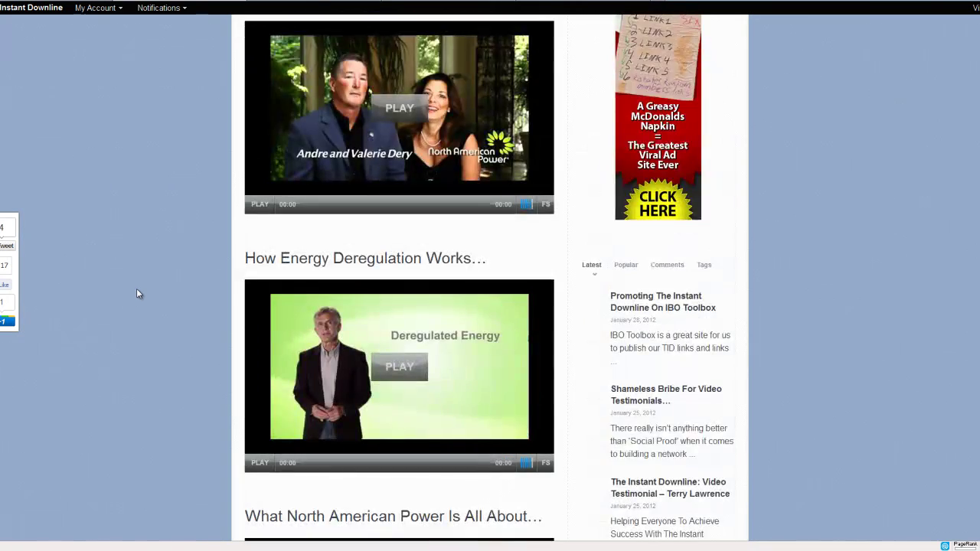
pyautogui.scroll(-5, 136, 288)
pyautogui.scroll(-4, 136, 288)
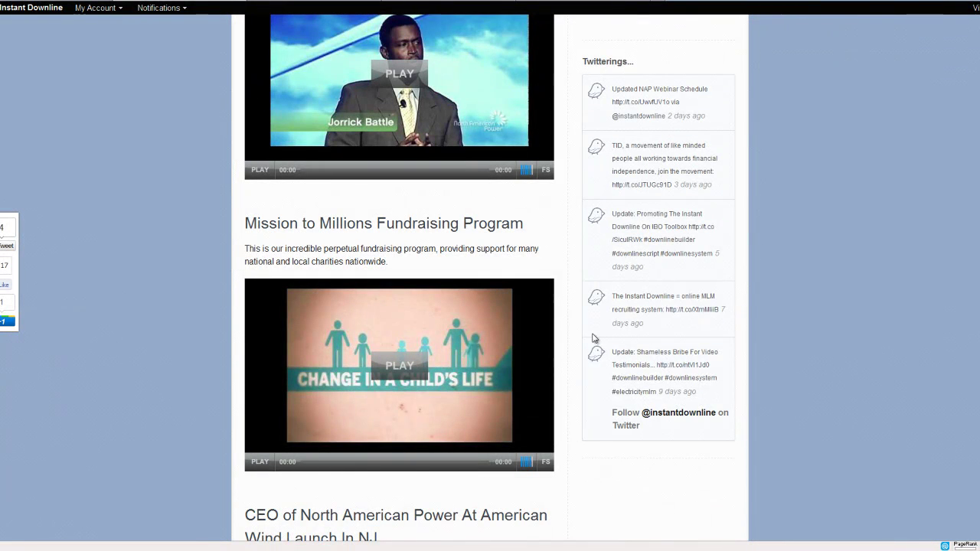
pyautogui.scroll(6, 4, 251)
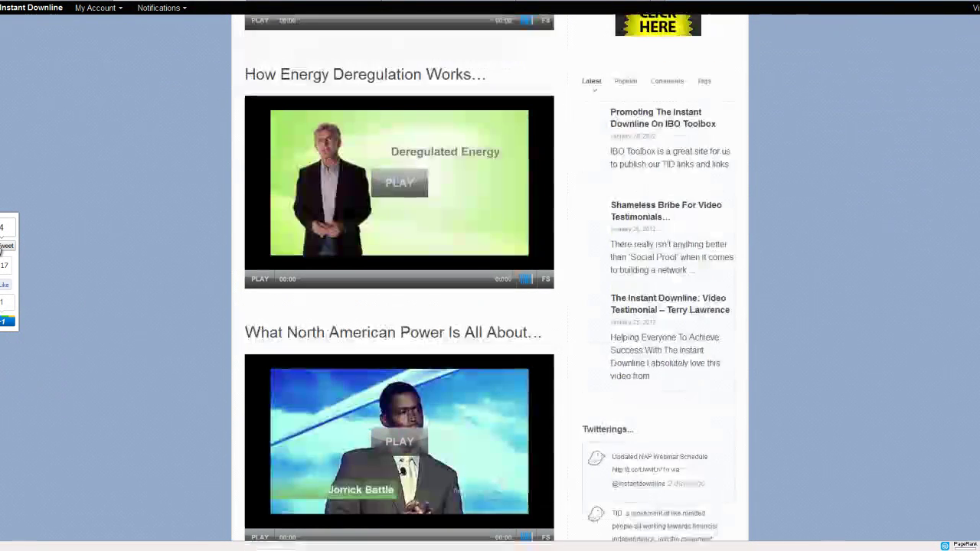
pyautogui.scroll(1, 4, 251)
pyautogui.scroll(8, 4, 251)
pyautogui.scroll(7, 4, 251)
pyautogui.scroll(2, 4, 251)
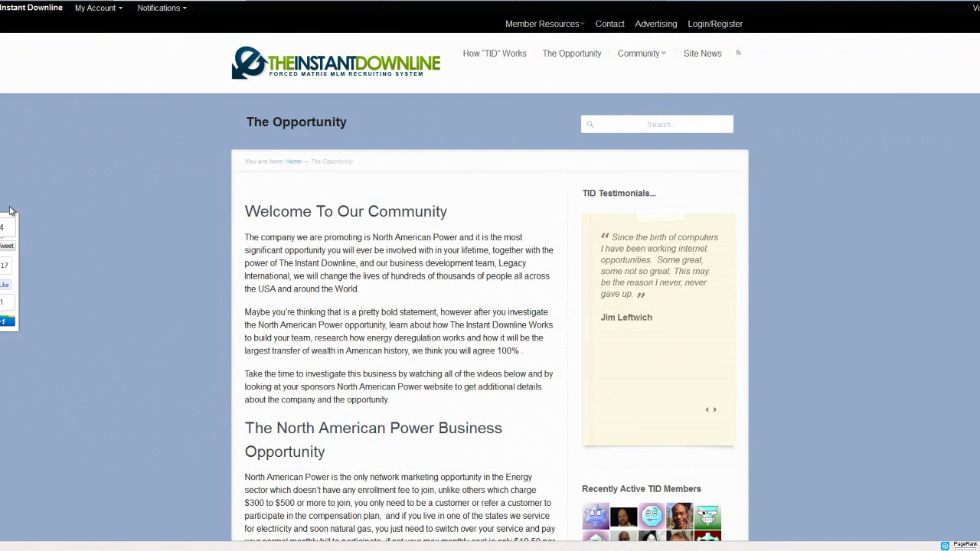
pyautogui.press('F5')
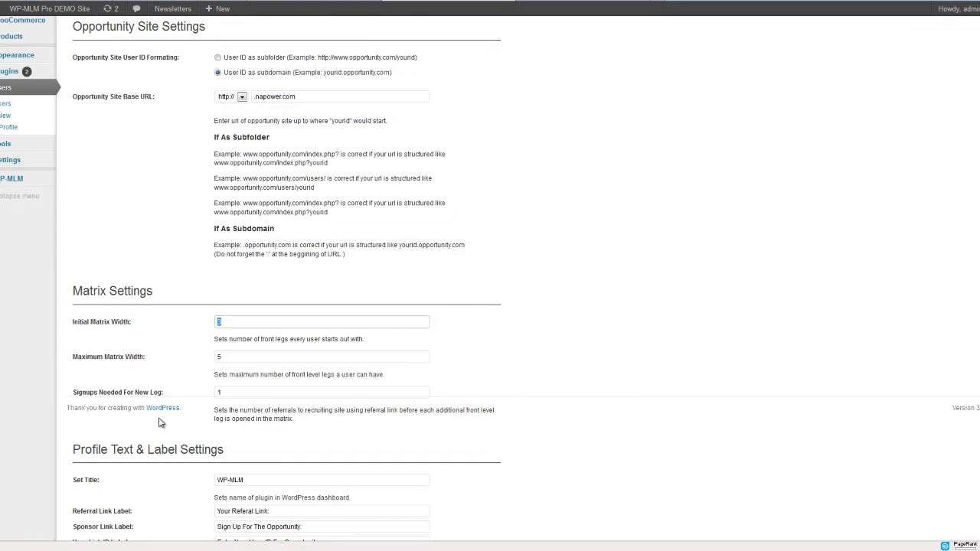
# Scroll through the WP-MLM settings, then switch to The Instant Downline site's tab.
pyautogui.scroll(-3, 160, 422)
pyautogui.scroll(-3, 157, 422)
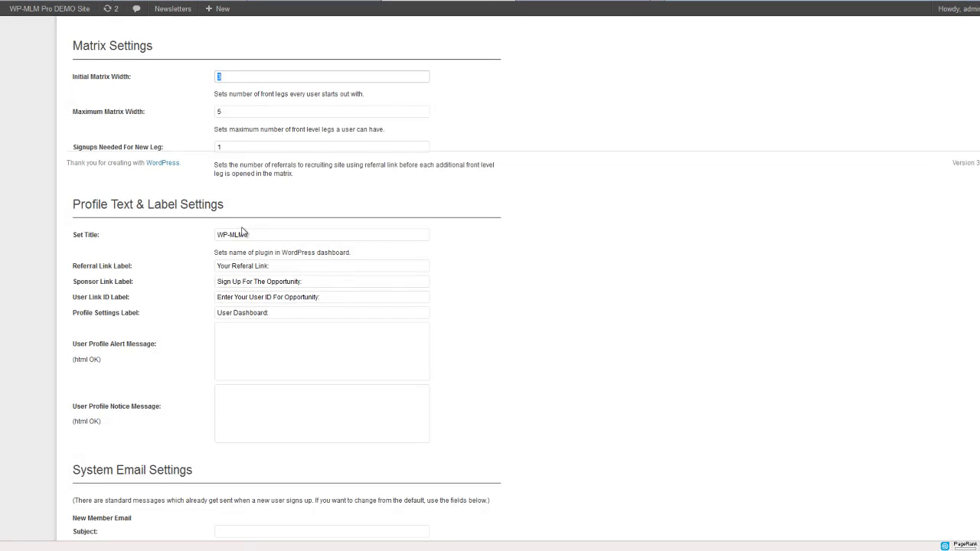
pyautogui.scroll(5, 94, 325)
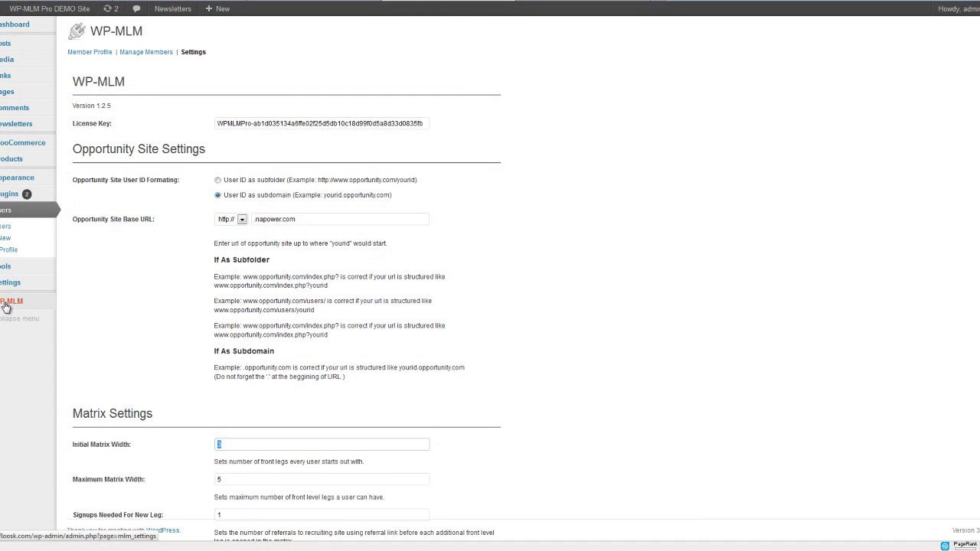
pyautogui.scroll(-4, 162, 369)
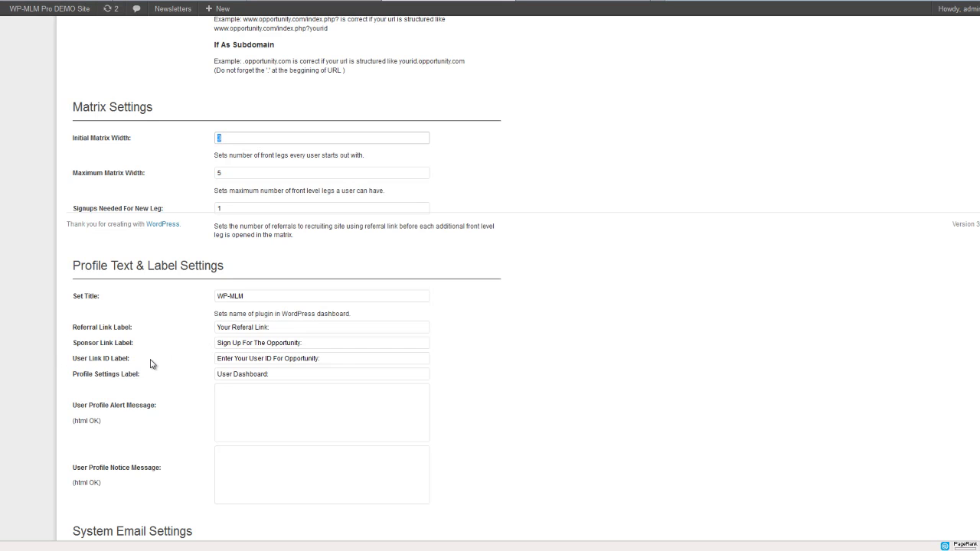
pyautogui.scroll(-3, 171, 406)
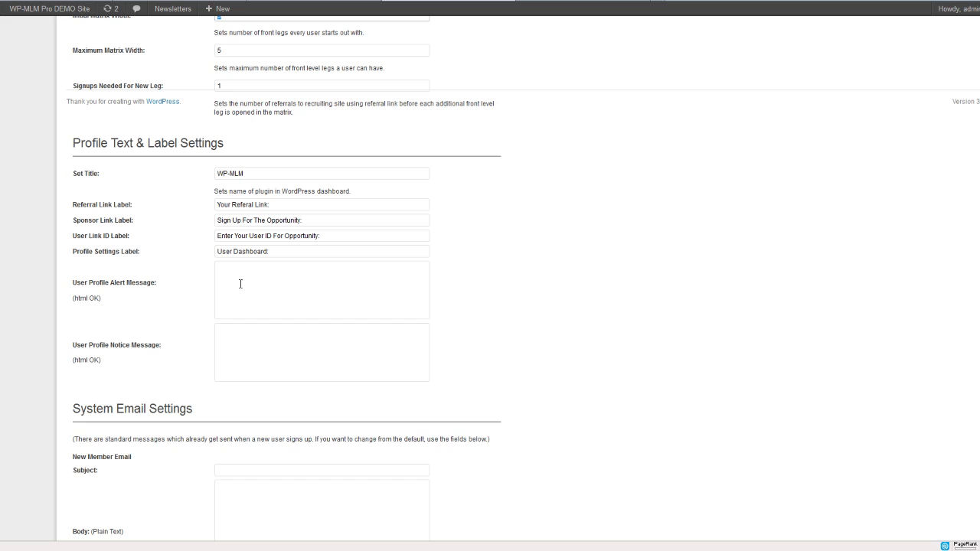
pyautogui.scroll(-3, 148, 311)
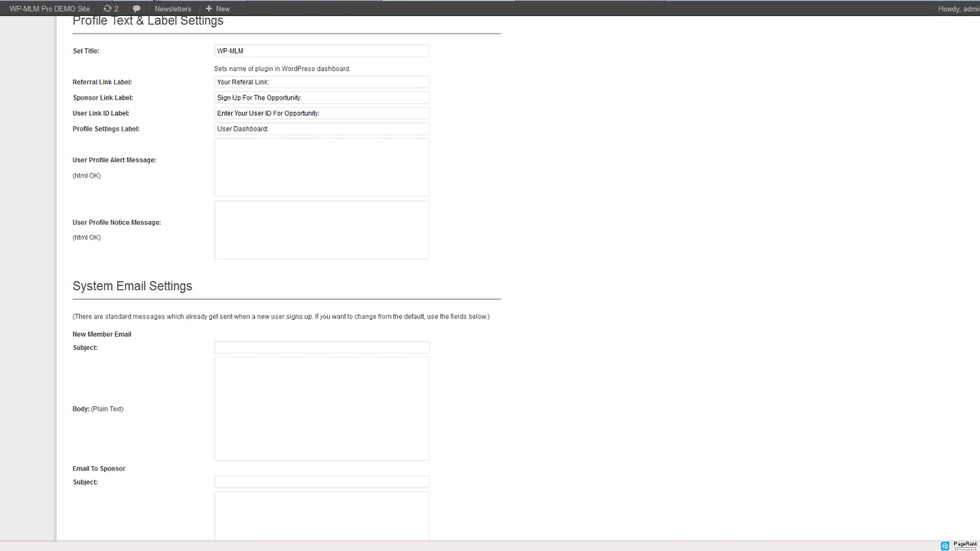
pyautogui.click(165, 3)
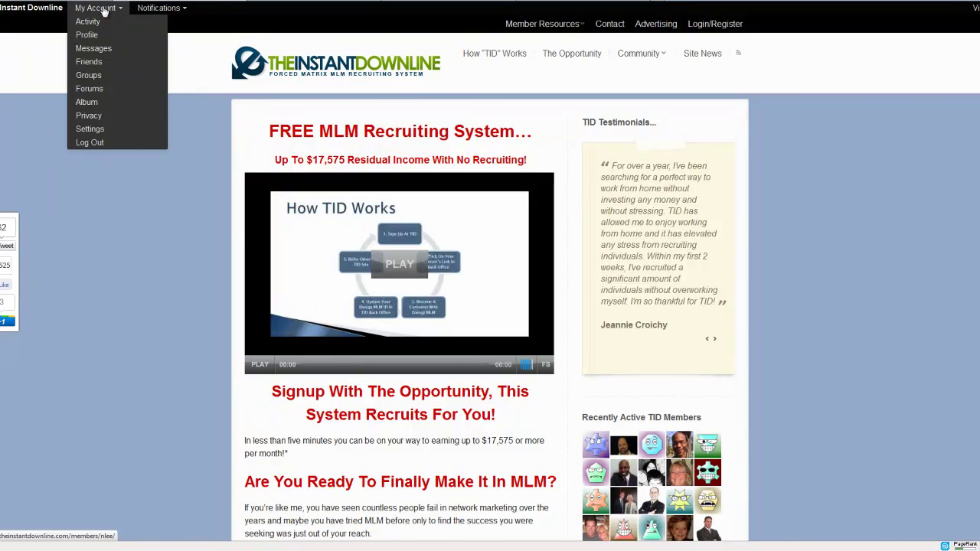
pyautogui.click(84, 103)
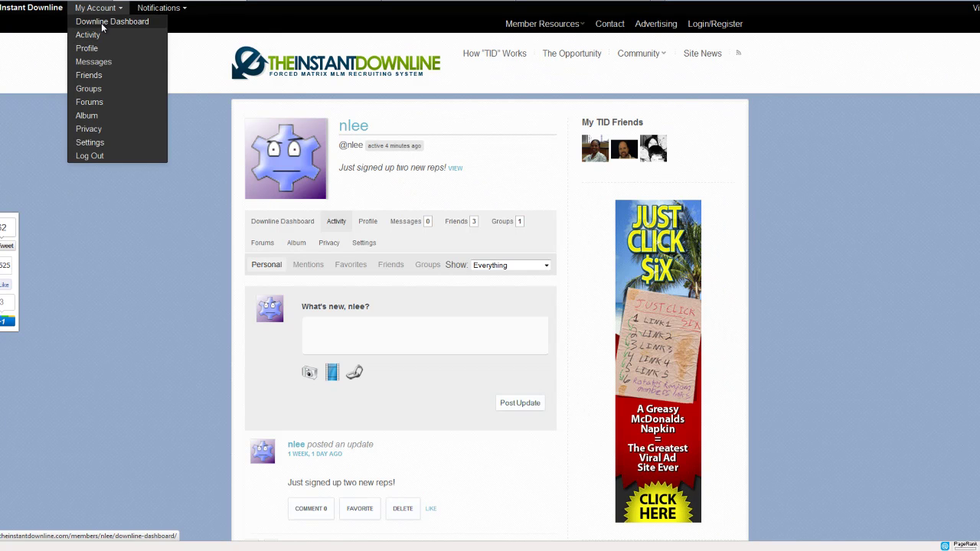
pyautogui.click(101, 23)
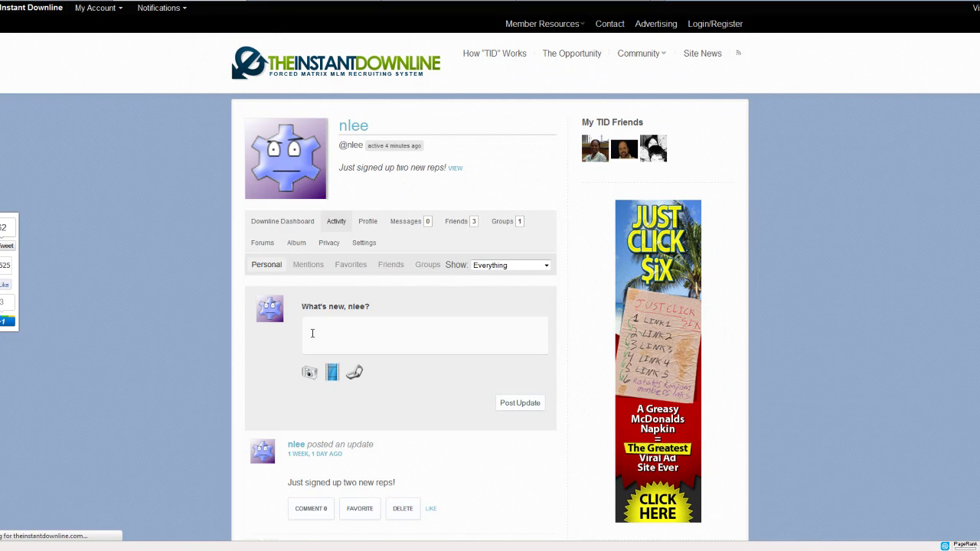
pyautogui.scroll(-3, 411, 440)
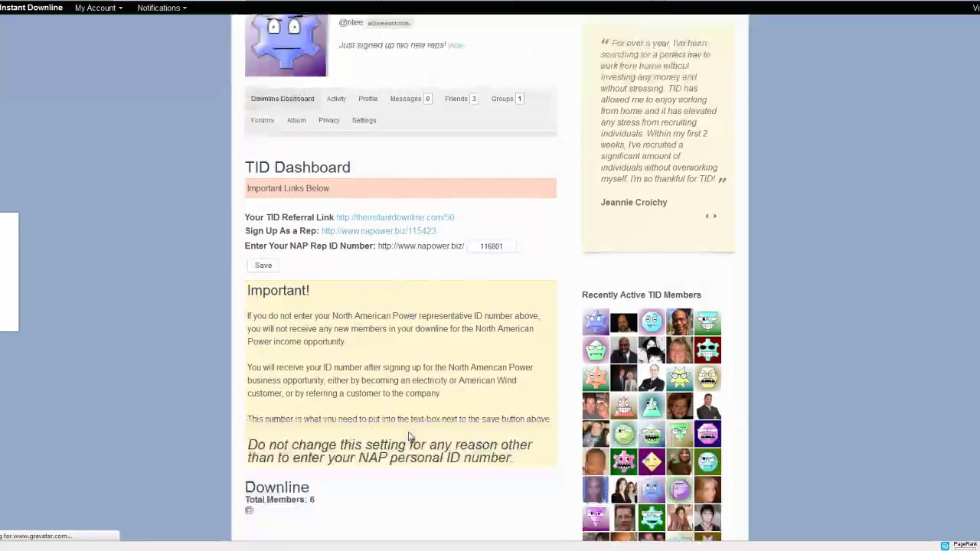
pyautogui.moveTo(348, 192); pyautogui.dragTo(245, 193)
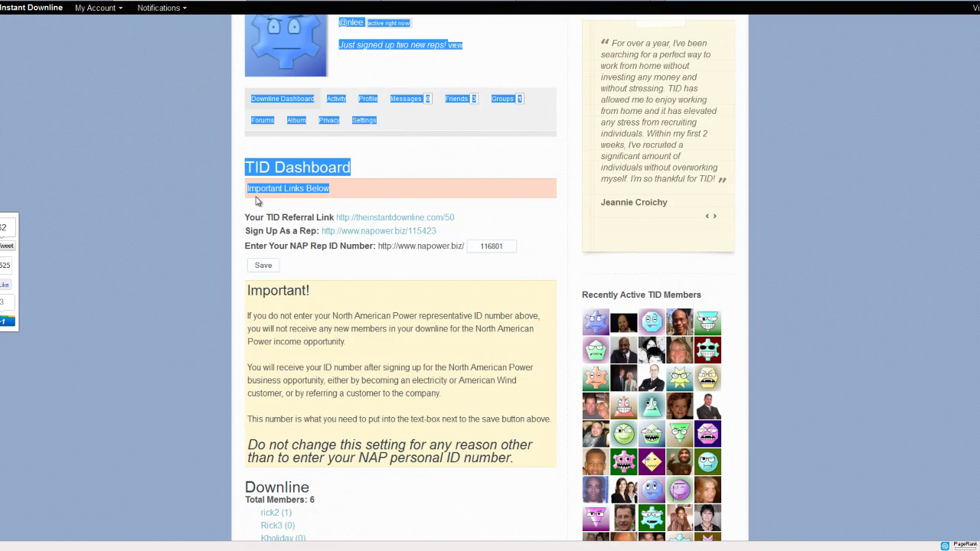
pyautogui.click(337, 196)
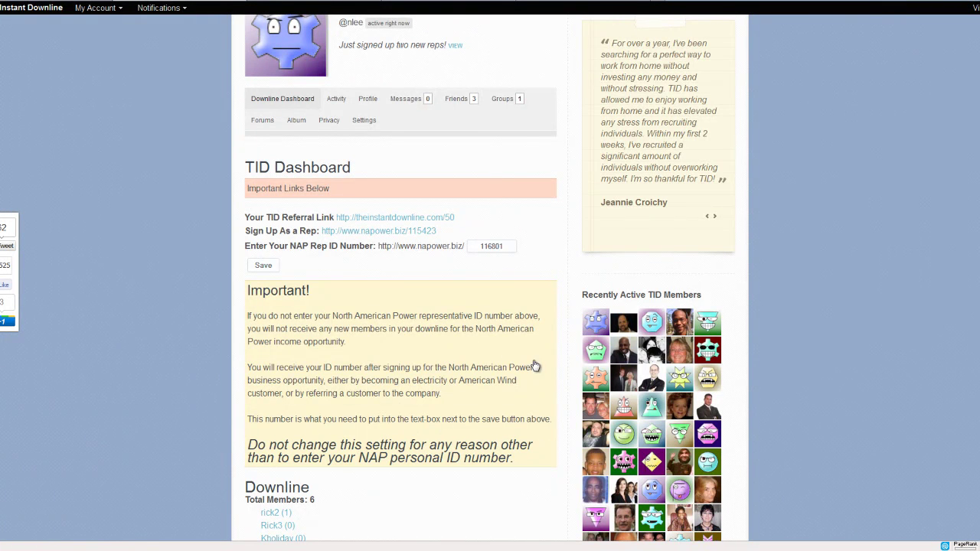
pyautogui.scroll(3, 93, 372)
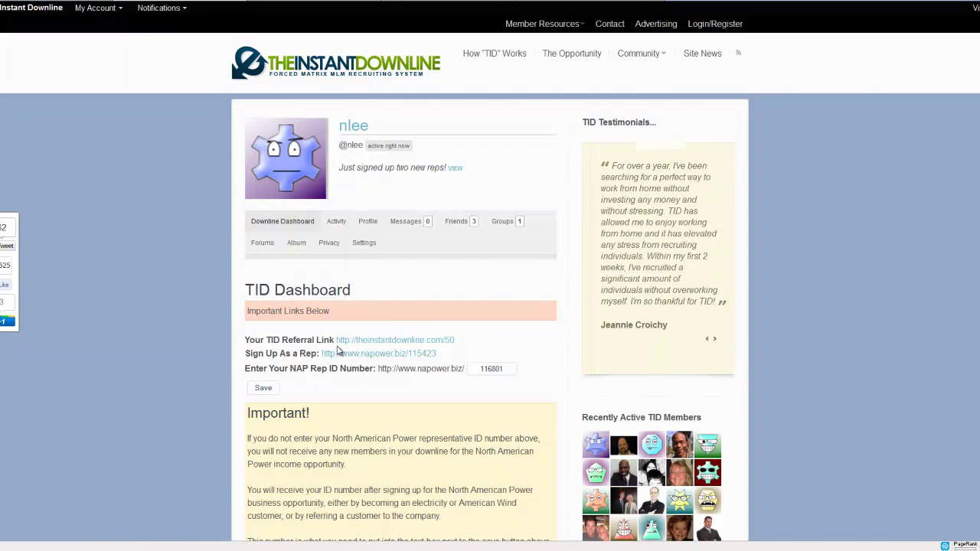
pyautogui.moveTo(513, 370); pyautogui.dragTo(486, 370)
pyautogui.click(261, 388)
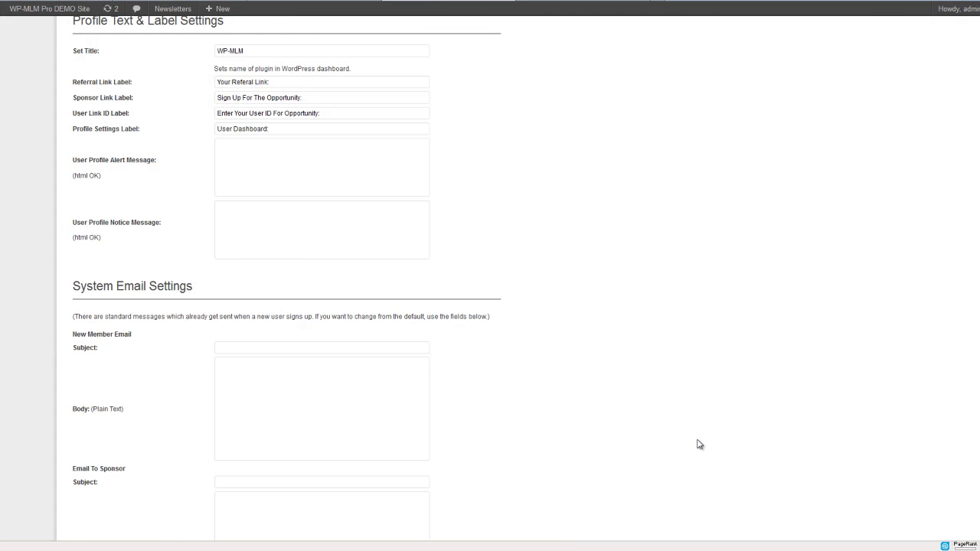
pyautogui.scroll(-1, 695, 440)
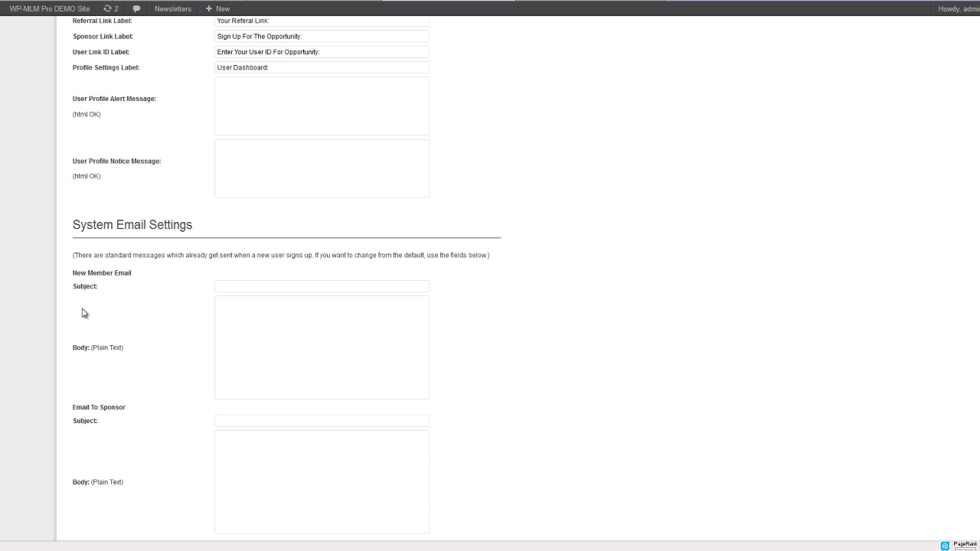
pyautogui.scroll(-2, 160, 424)
pyautogui.scroll(-2, 158, 431)
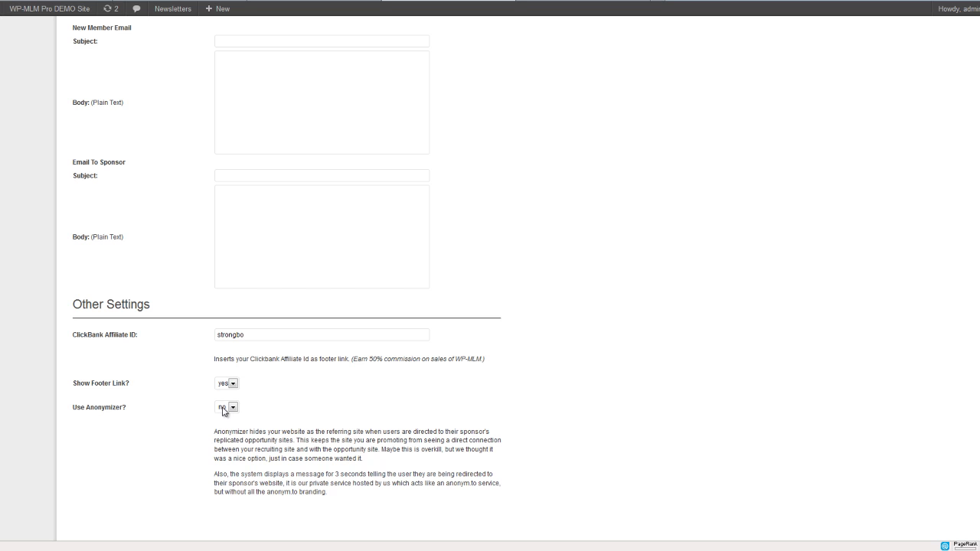
pyautogui.moveTo(261, 335); pyautogui.dragTo(149, 339)
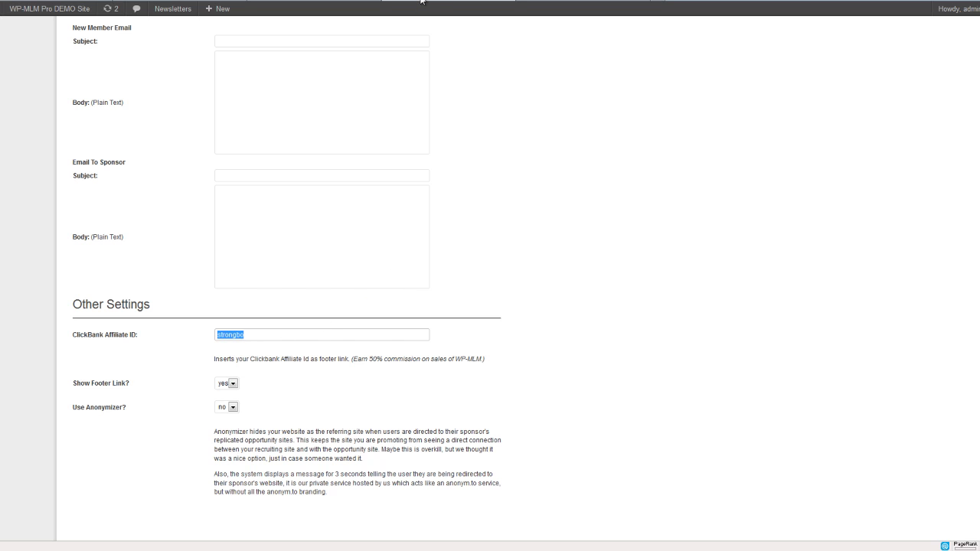
pyautogui.moveTo(50, 8)
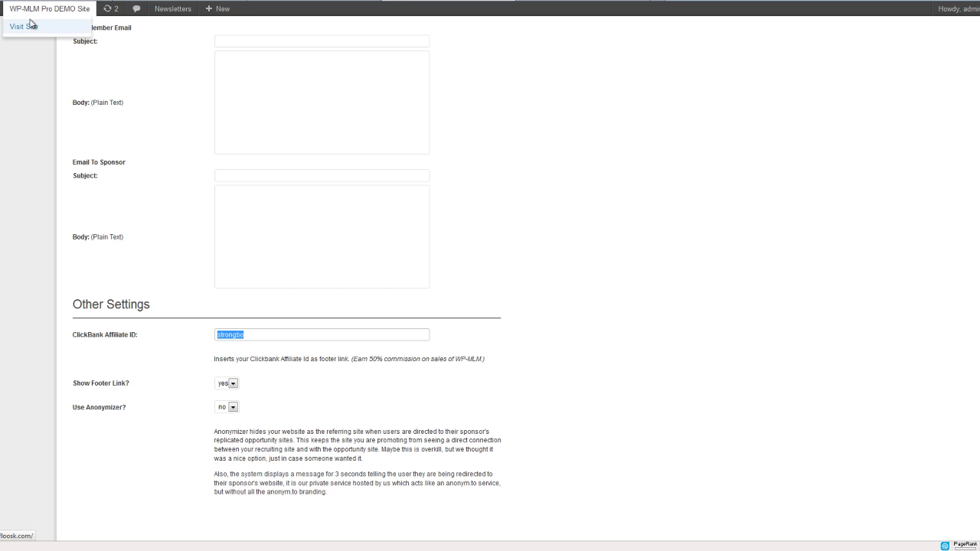
# Open the demo site's front end in a new tab and view the WP-MLM footer credit line.
pyautogui.rightClick(38, 10)
pyautogui.click(84, 17)
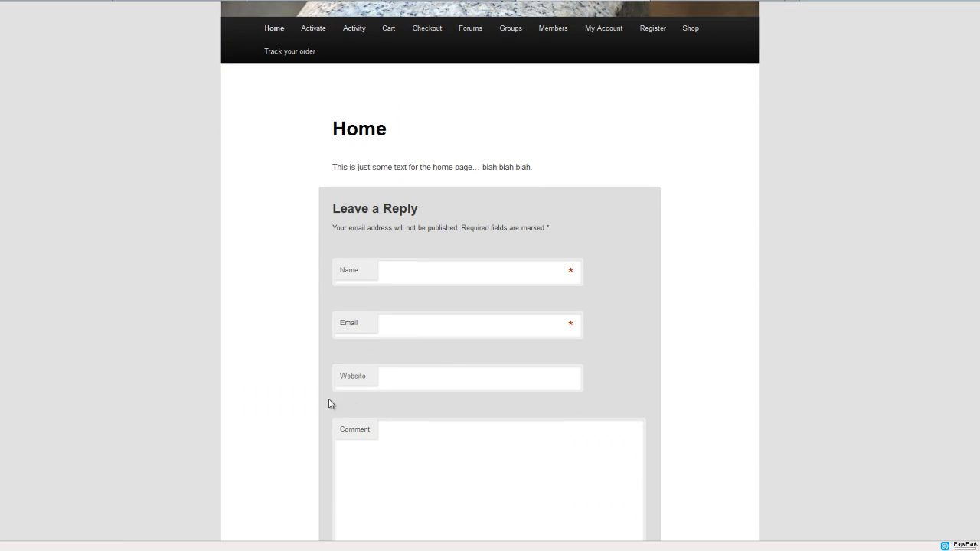
pyautogui.scroll(-2, 247, 375)
pyautogui.scroll(5, 253, 444)
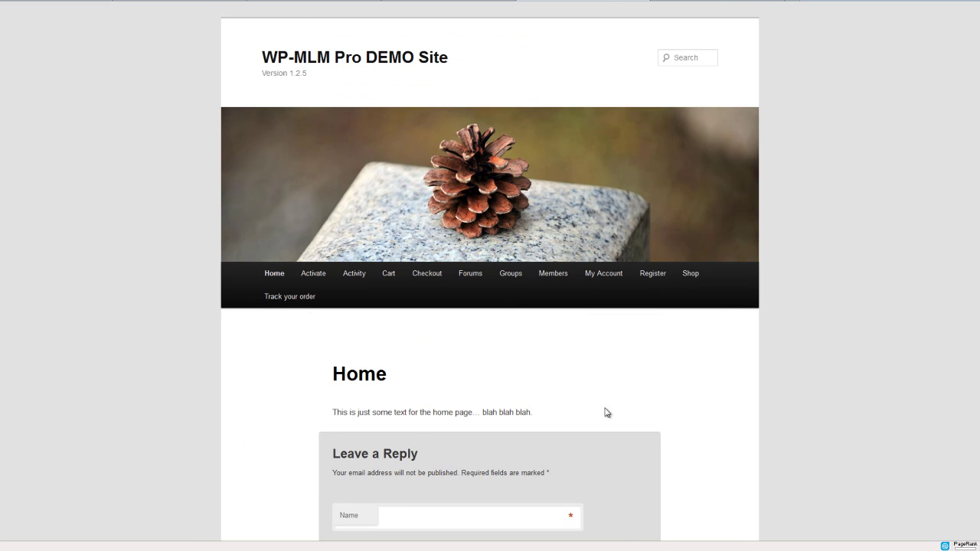
pyautogui.scroll(-5, 169, 465)
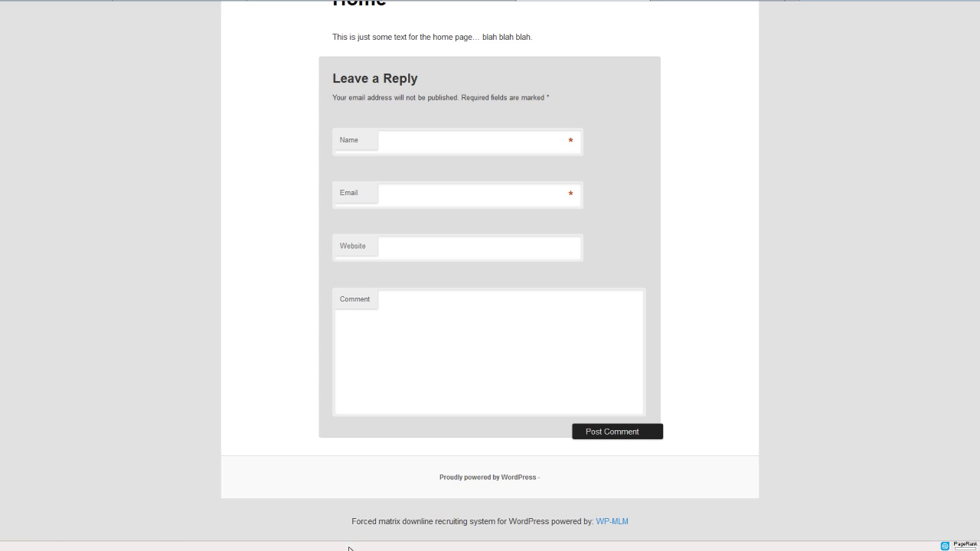
pyautogui.moveTo(351, 522); pyautogui.dragTo(633, 528)
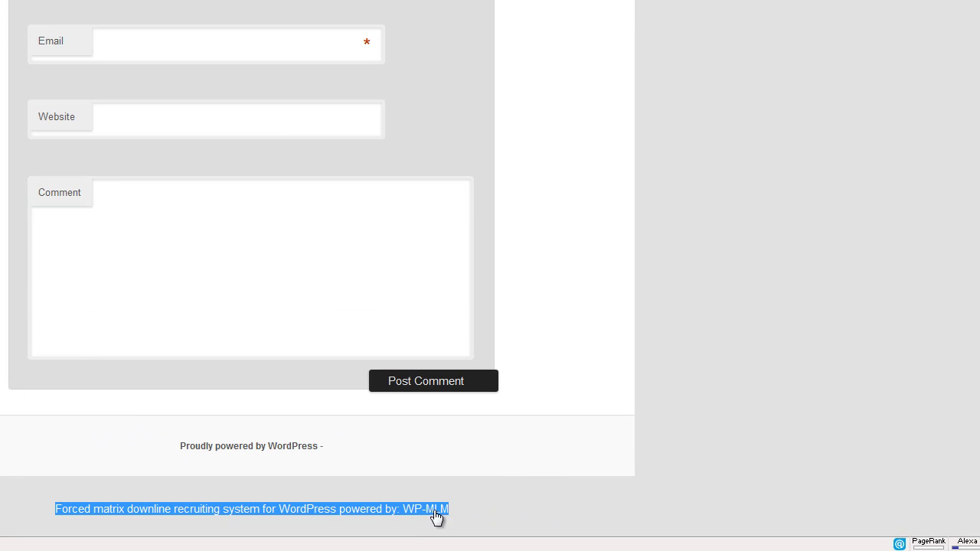
pyautogui.click(485, 494)
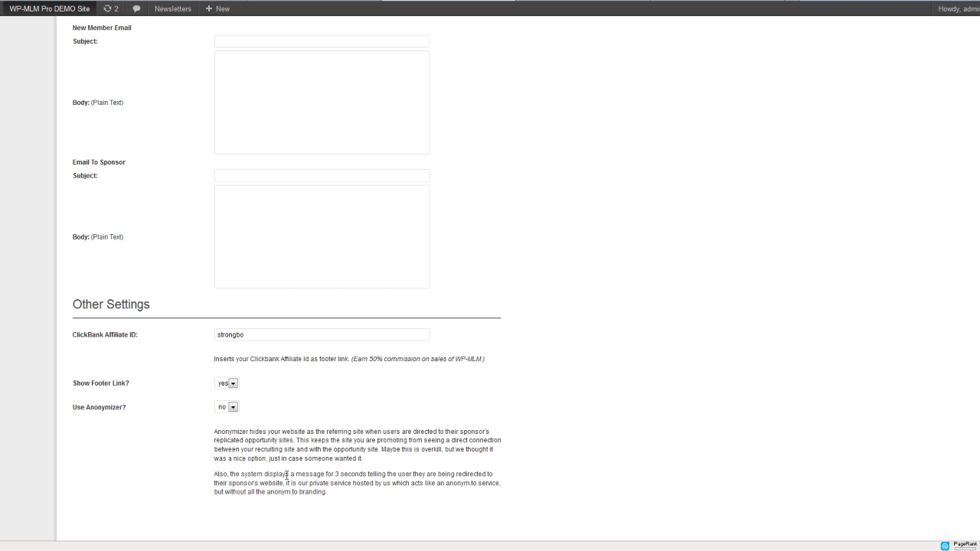
# Go to the WP-MLM Manage Members list of blockable members.
pyautogui.scroll(3, 182, 372)
pyautogui.scroll(10, 182, 372)
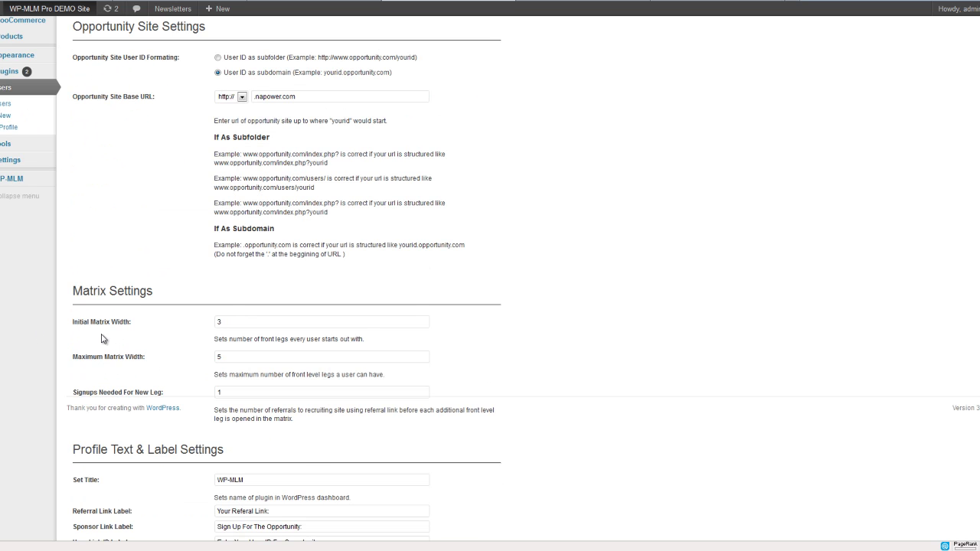
pyautogui.scroll(3, 94, 353)
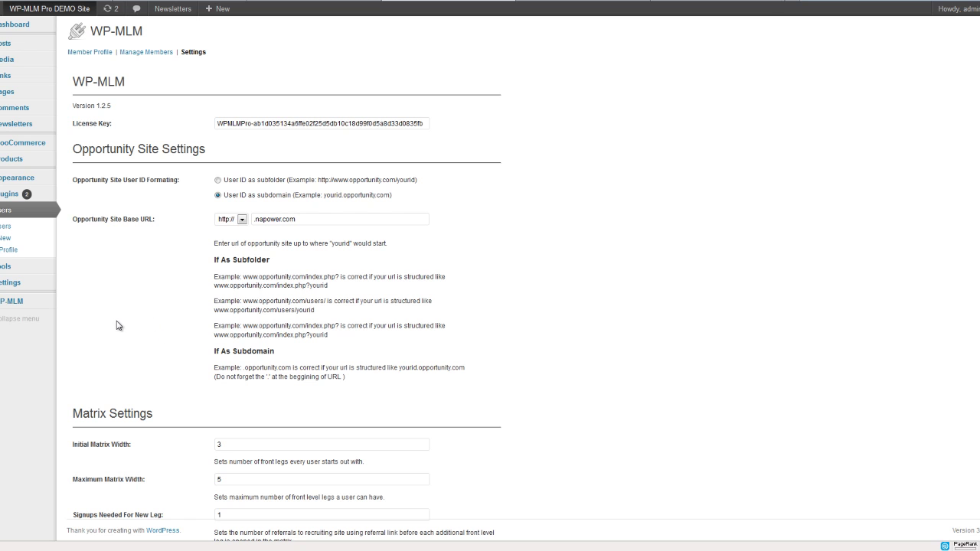
pyautogui.click(143, 53)
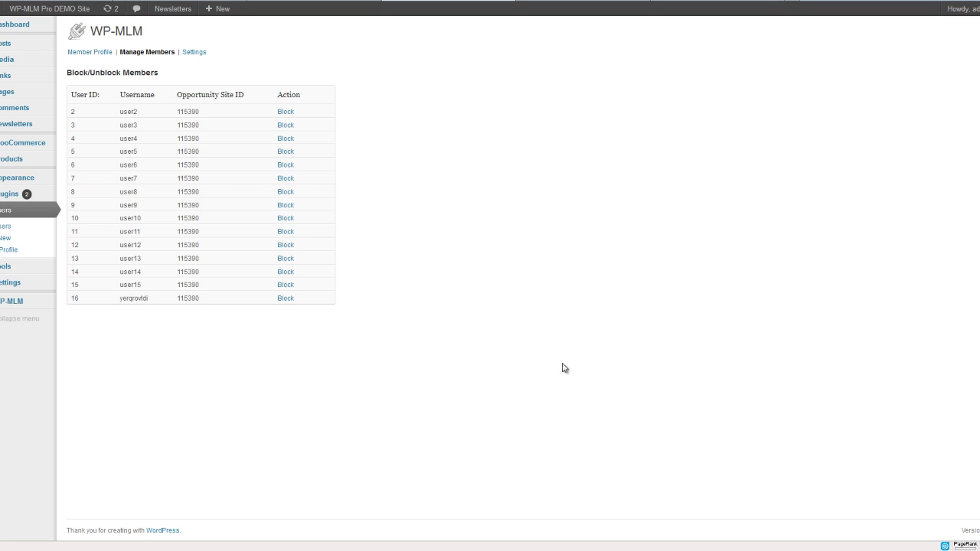
# Switch from the demo front-end tab to The Instant Downline home page.
pyautogui.click(569, 4)
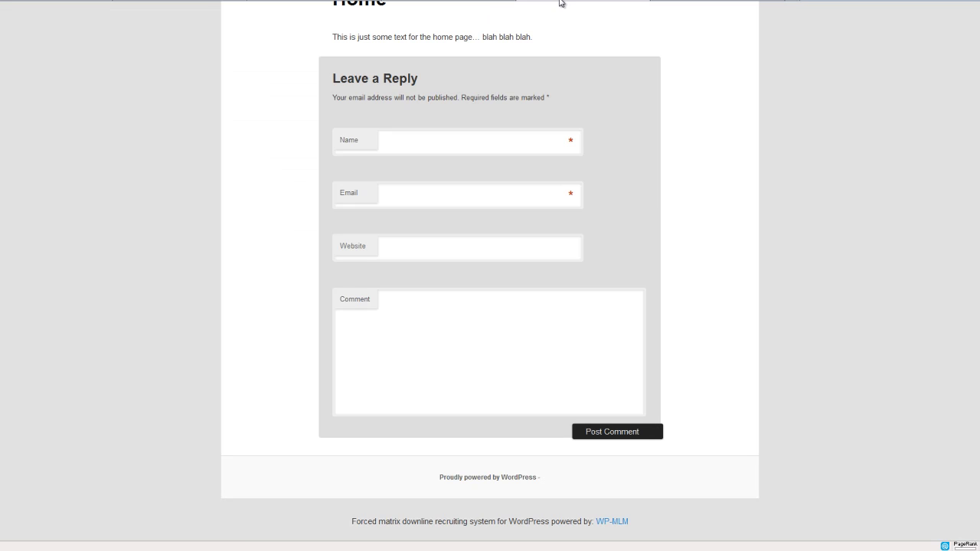
pyautogui.click(173, 4)
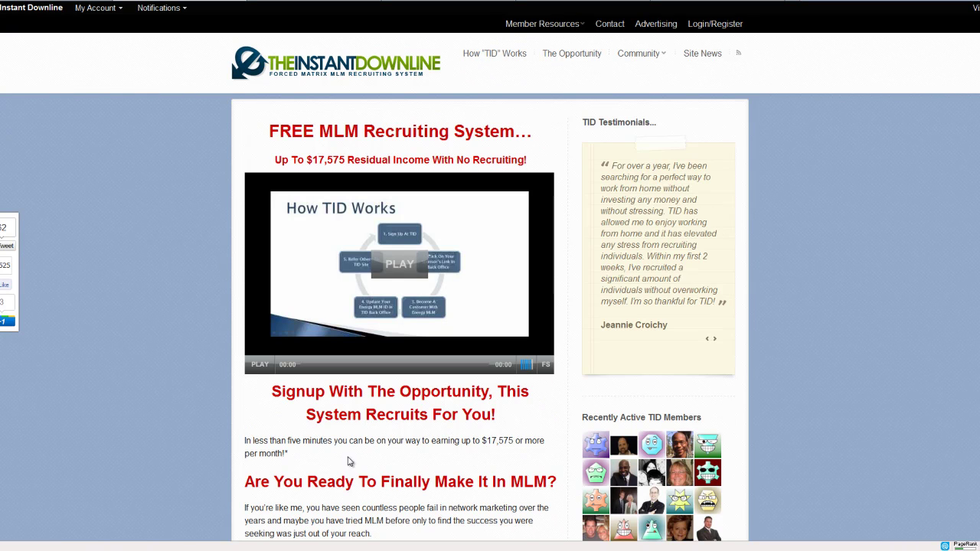
pyautogui.moveTo(638, 53)
pyautogui.click(632, 111)
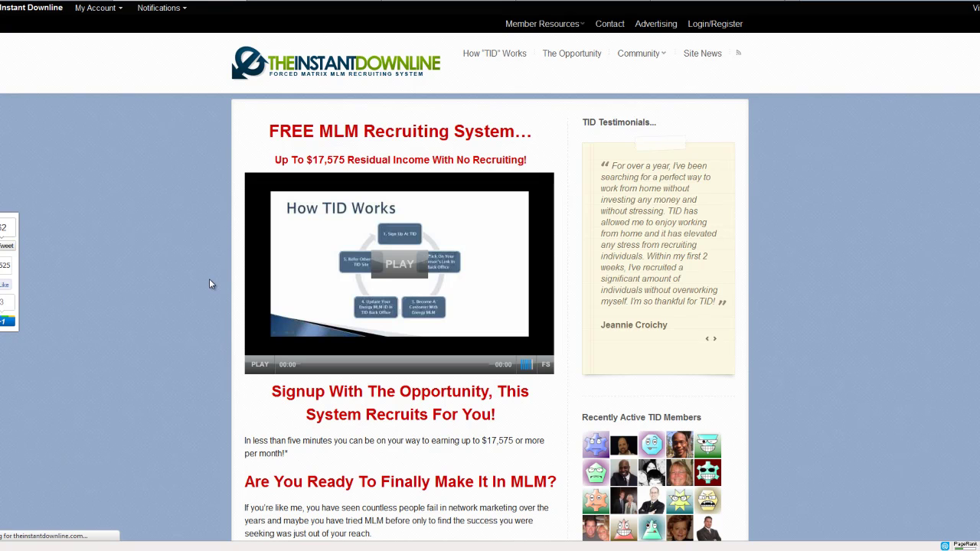